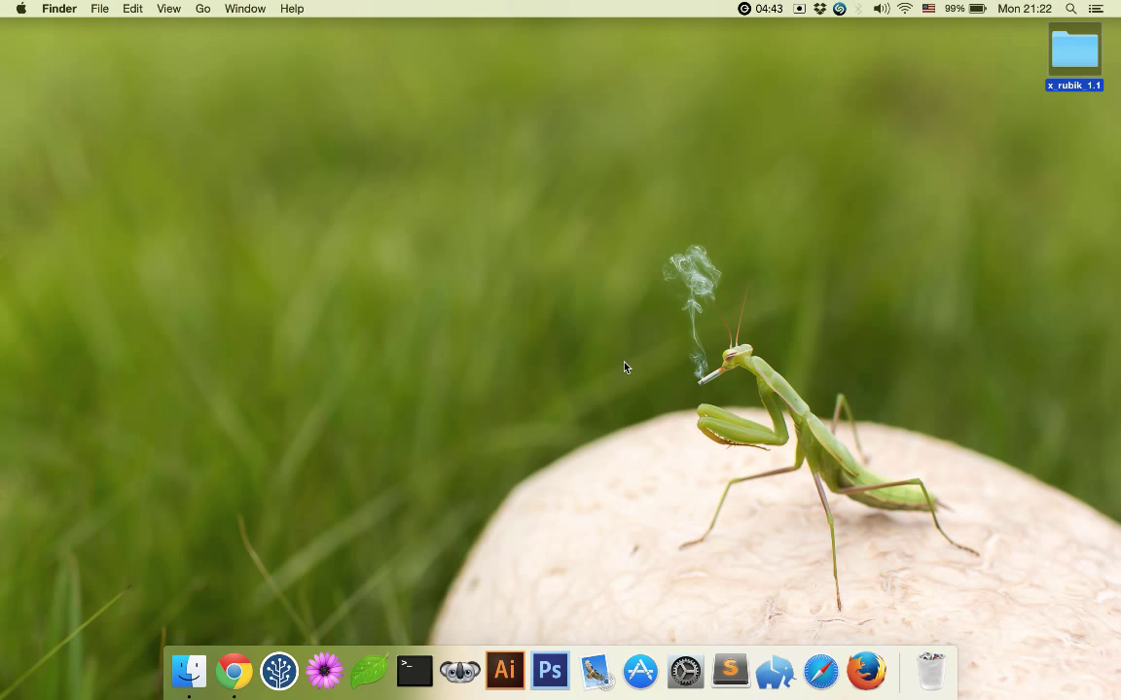
Open the x_rubik_1.1 folder and load rubik-builder.html in Chrome
{"action": "double_click", "coordinate": [1077, 55]}
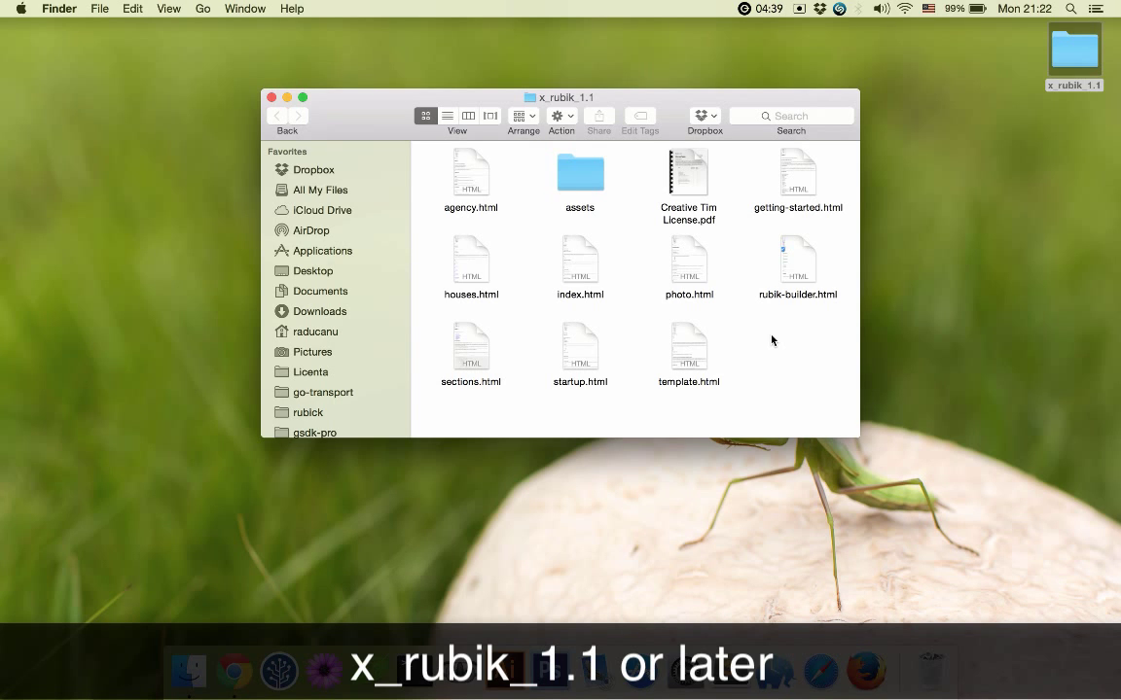
{"action": "double_click", "coordinate": [808, 262]}
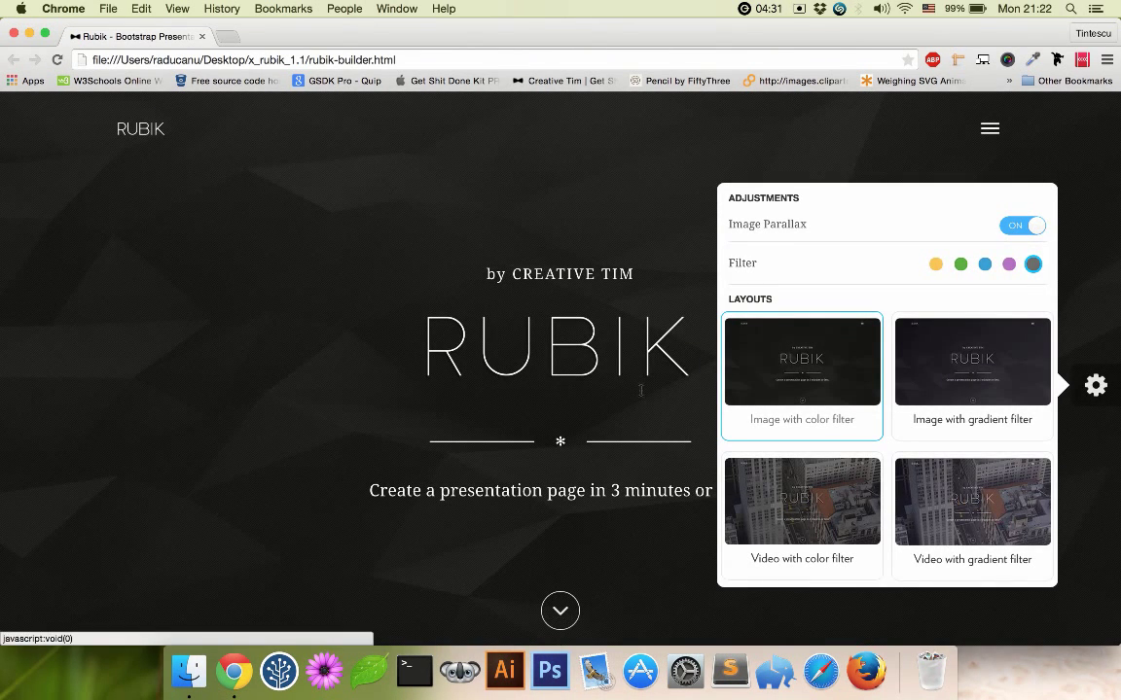
{"action": "scroll", "coordinate": [641, 390], "scroll_direction": "down", "scroll_amount": 10}
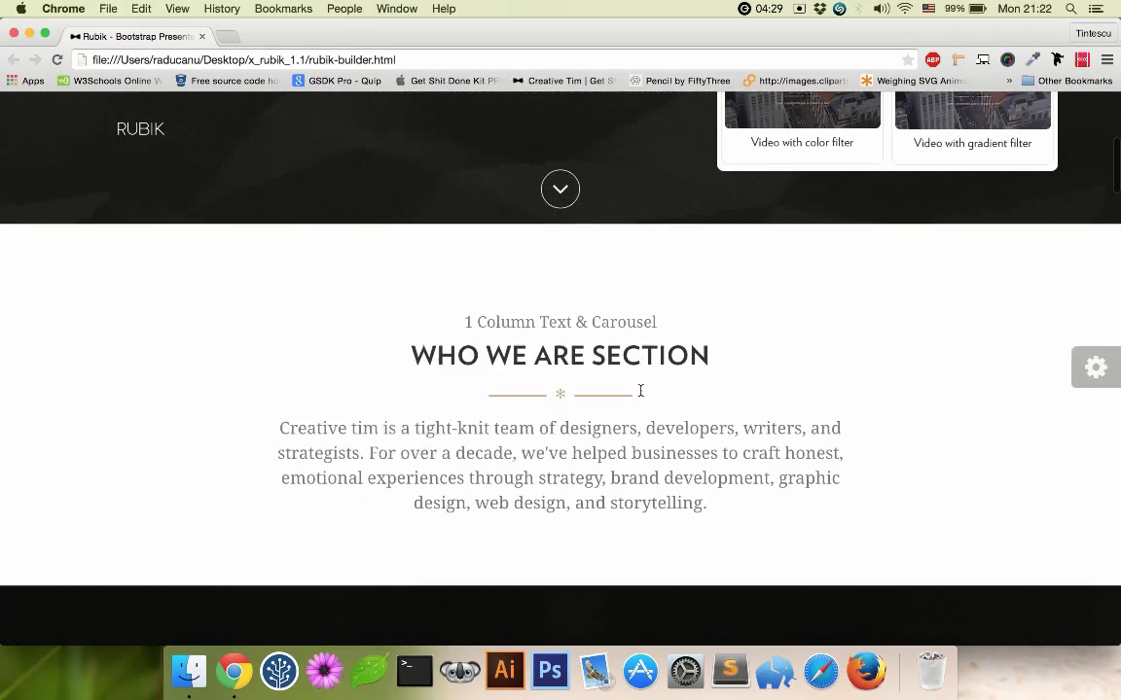
{"action": "scroll", "coordinate": [641, 390], "scroll_direction": "down", "scroll_amount": 5}
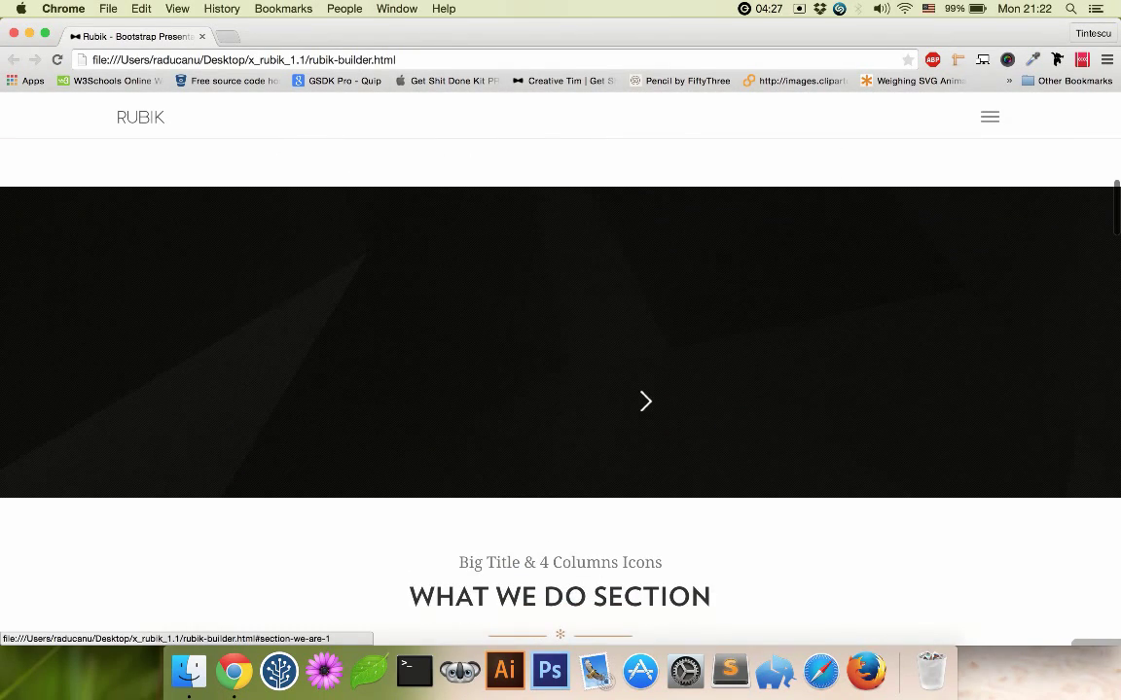
{"action": "scroll", "coordinate": [641, 390], "scroll_direction": "down", "scroll_amount": 5}
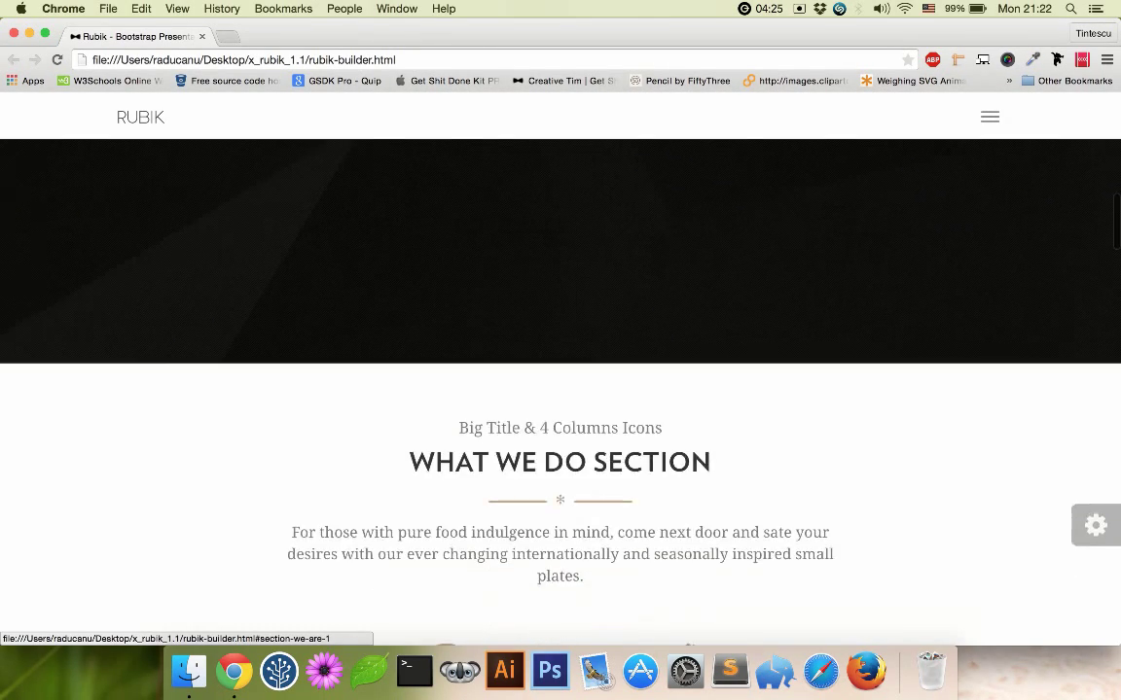
{"action": "scroll", "coordinate": [641, 390], "scroll_direction": "down", "scroll_amount": 8}
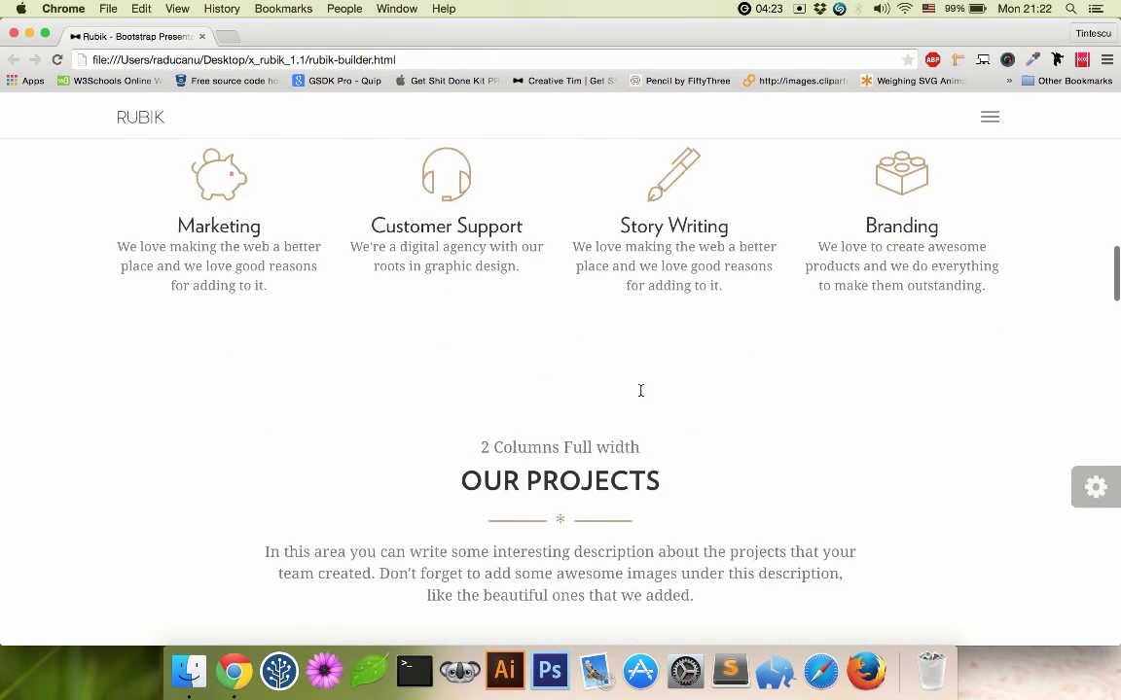
{"action": "scroll", "coordinate": [642, 397], "scroll_direction": "down", "scroll_amount": 10}
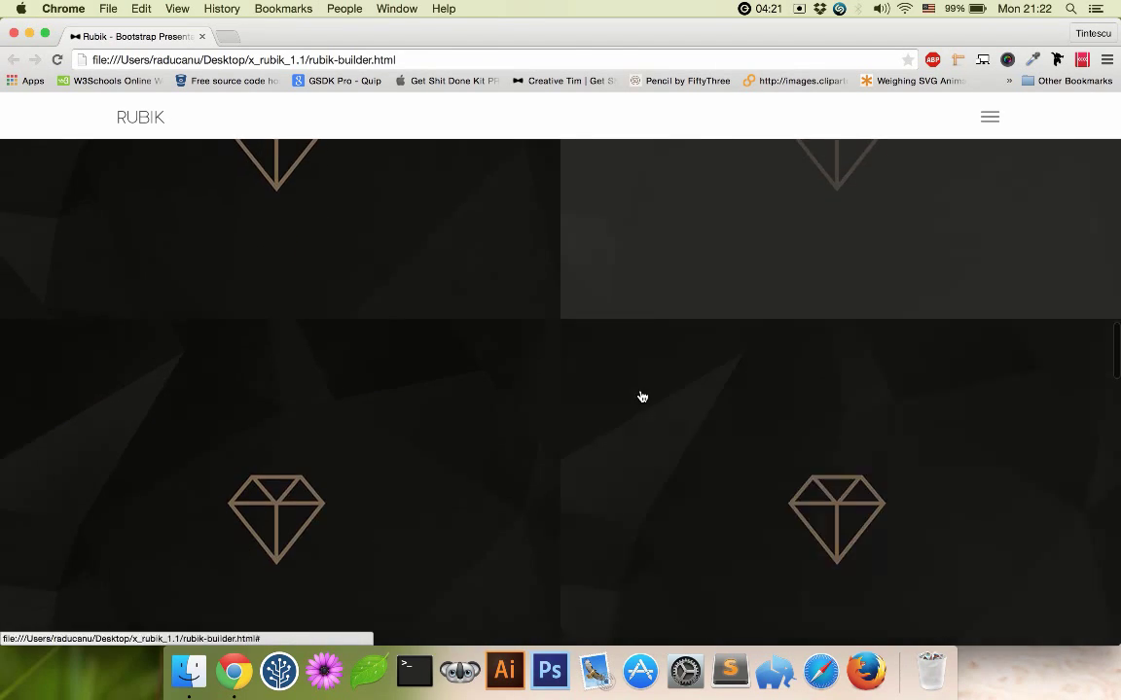
{"action": "scroll", "coordinate": [641, 395], "scroll_direction": "down", "scroll_amount": 15}
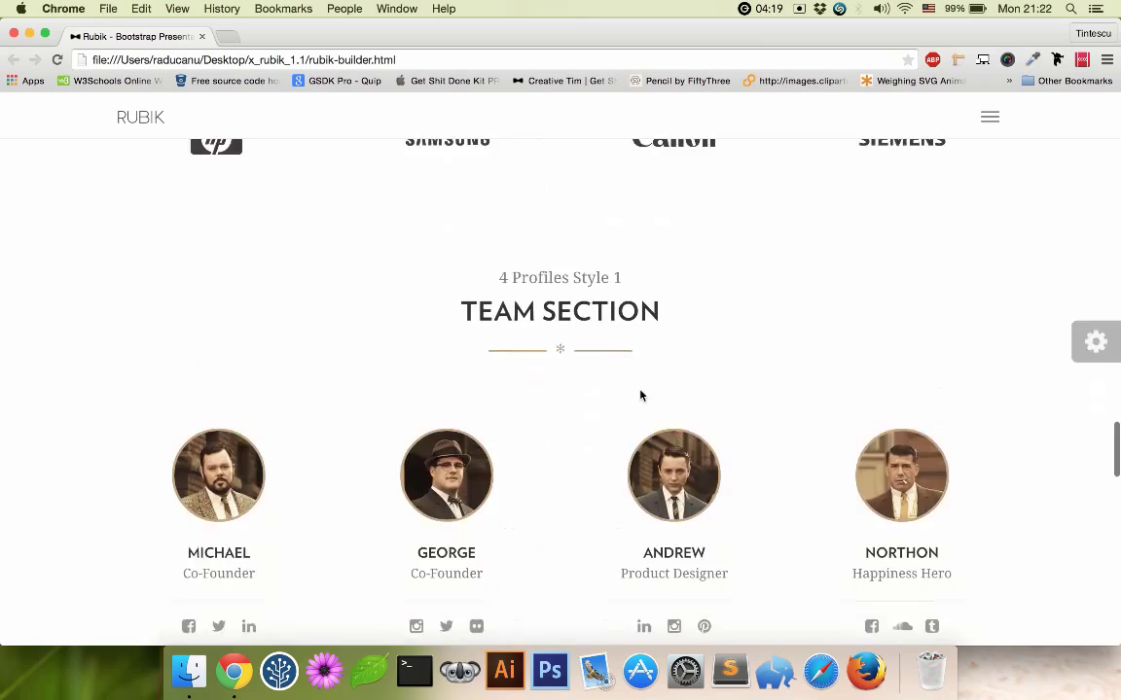
{"action": "scroll", "coordinate": [641, 395], "scroll_direction": "down", "scroll_amount": 8}
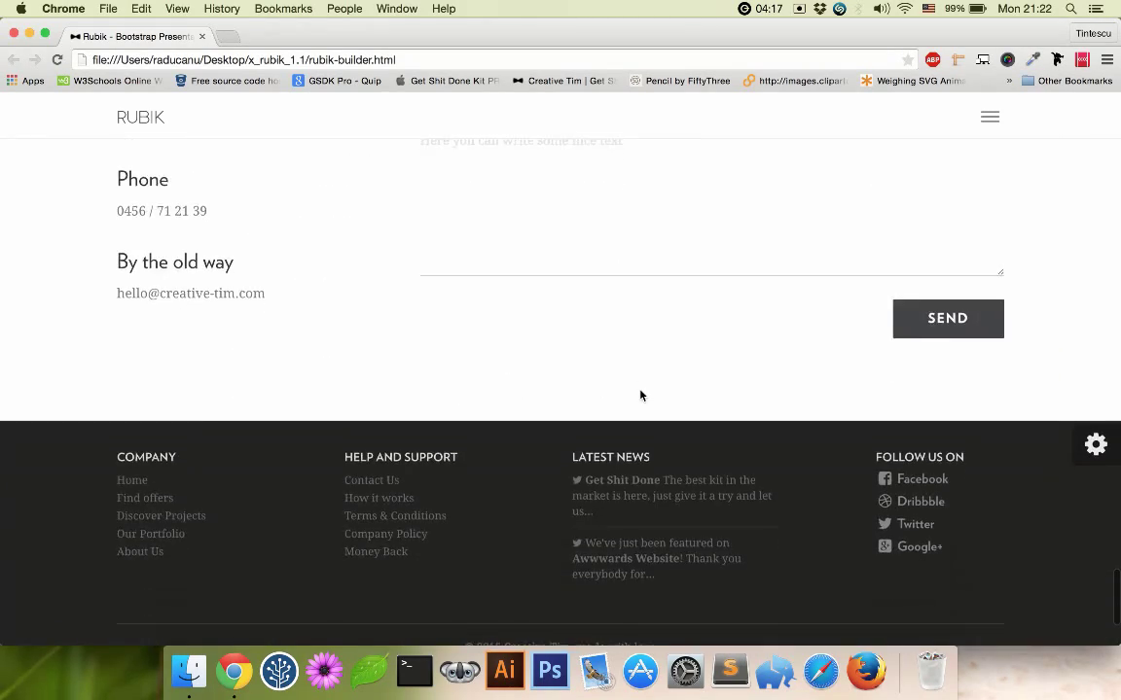
{"action": "scroll", "coordinate": [641, 396], "scroll_direction": "up", "scroll_amount": 20}
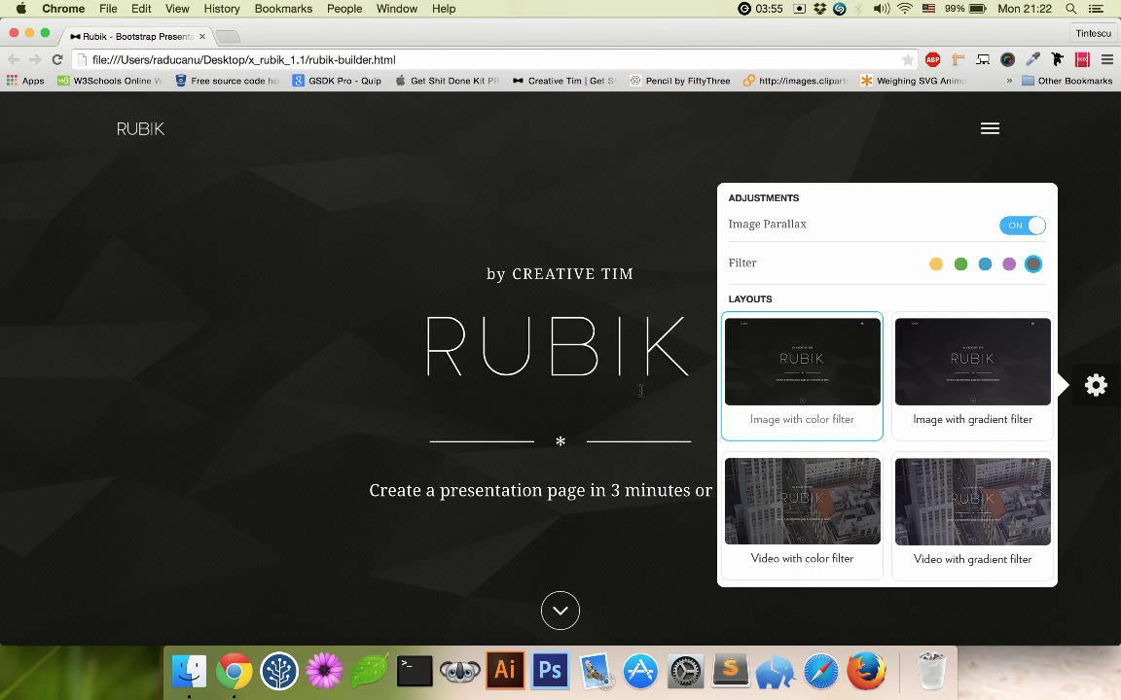
Switch the header to the Image with gradient filter layout with a purple filter
{"action": "left_click", "coordinate": [989, 423]}
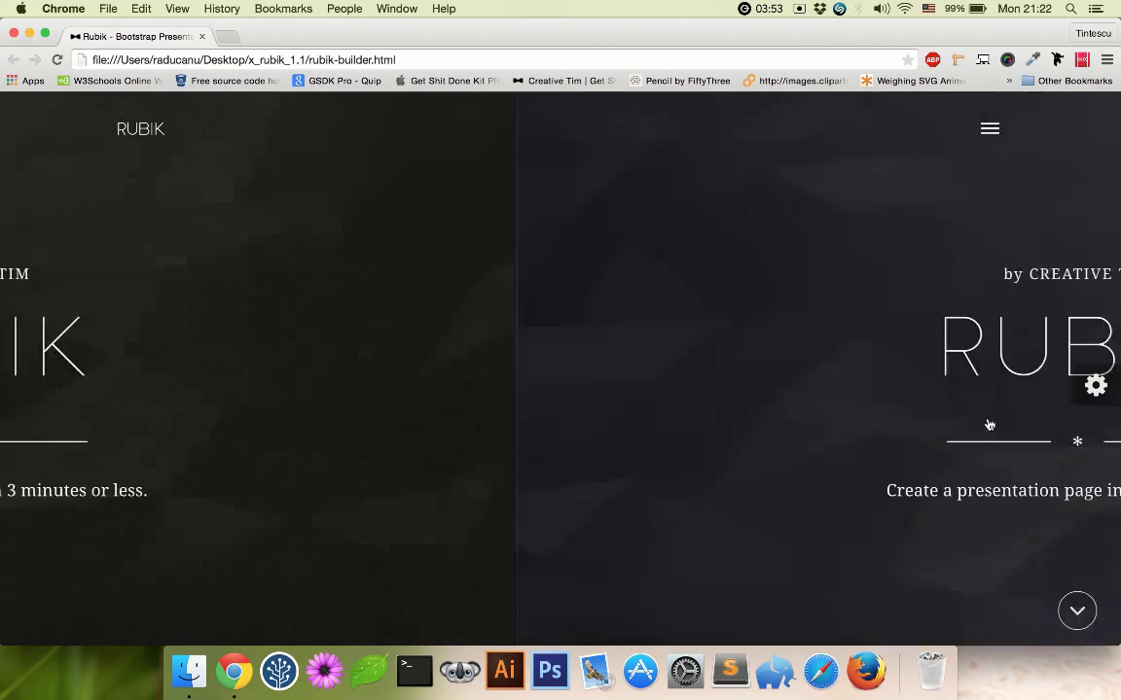
{"action": "left_click", "coordinate": [1093, 387]}
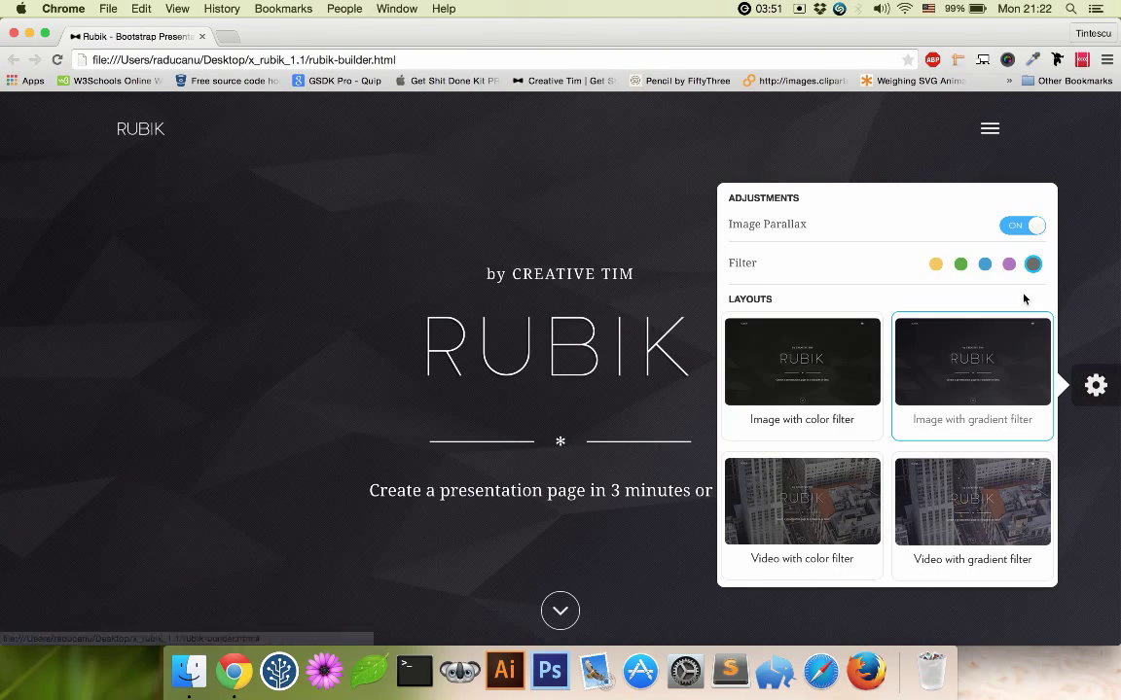
{"action": "left_click", "coordinate": [1008, 264]}
{"action": "left_click", "coordinate": [1093, 387]}
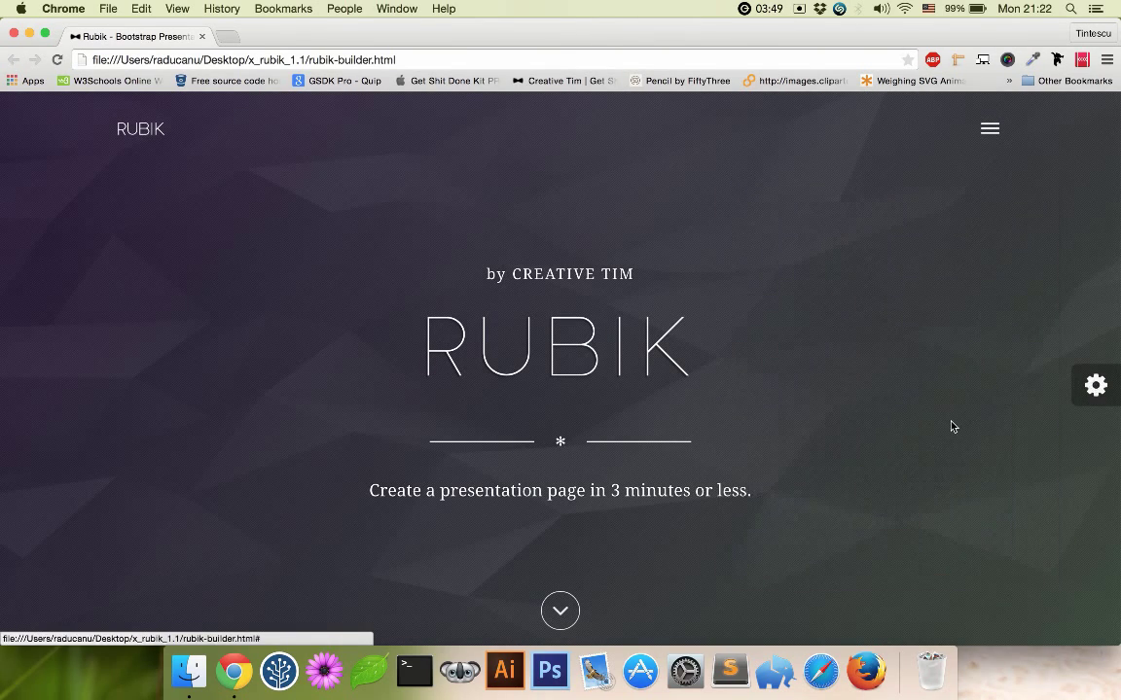
{"action": "scroll", "coordinate": [950, 425], "scroll_direction": "down", "scroll_amount": 3}
{"action": "scroll", "coordinate": [950, 425], "scroll_direction": "up", "scroll_amount": 2}
{"action": "scroll", "coordinate": [953, 426], "scroll_direction": "up", "scroll_amount": 1}
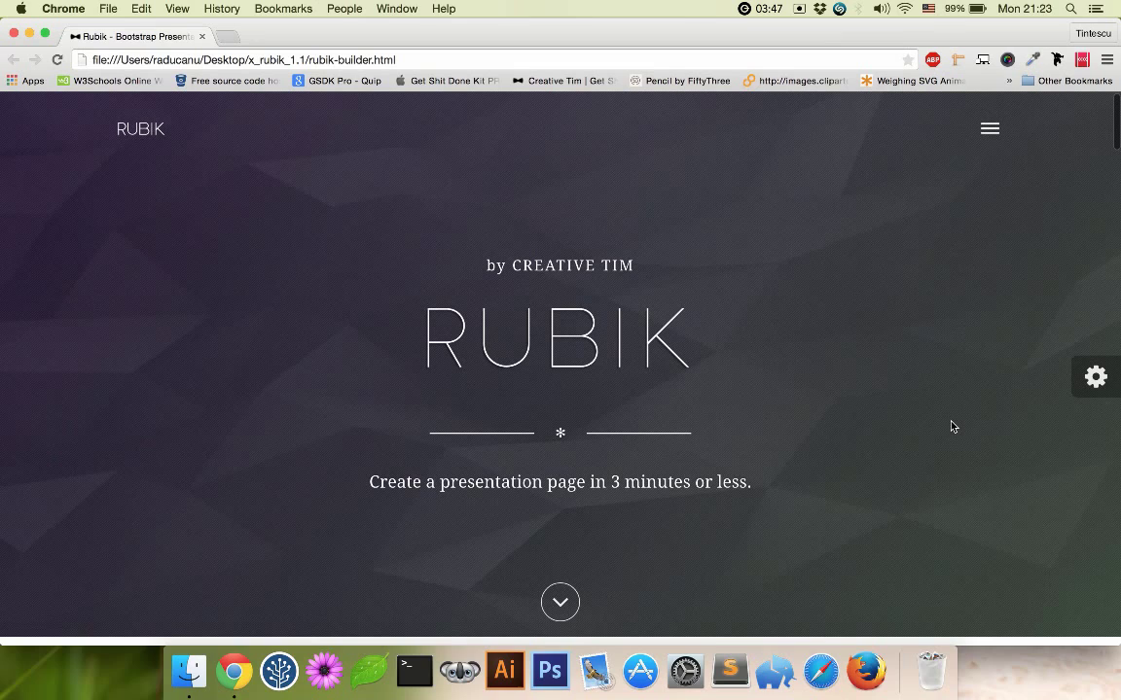
{"action": "left_click", "coordinate": [1093, 386]}
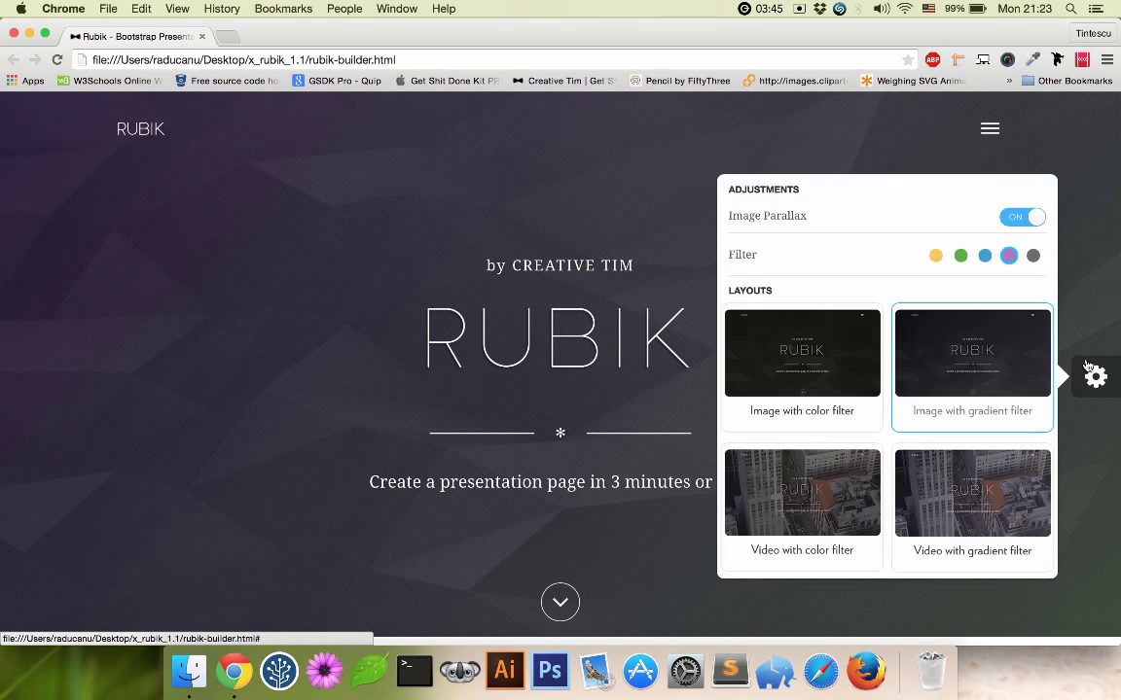
{"action": "left_click", "coordinate": [1094, 377]}
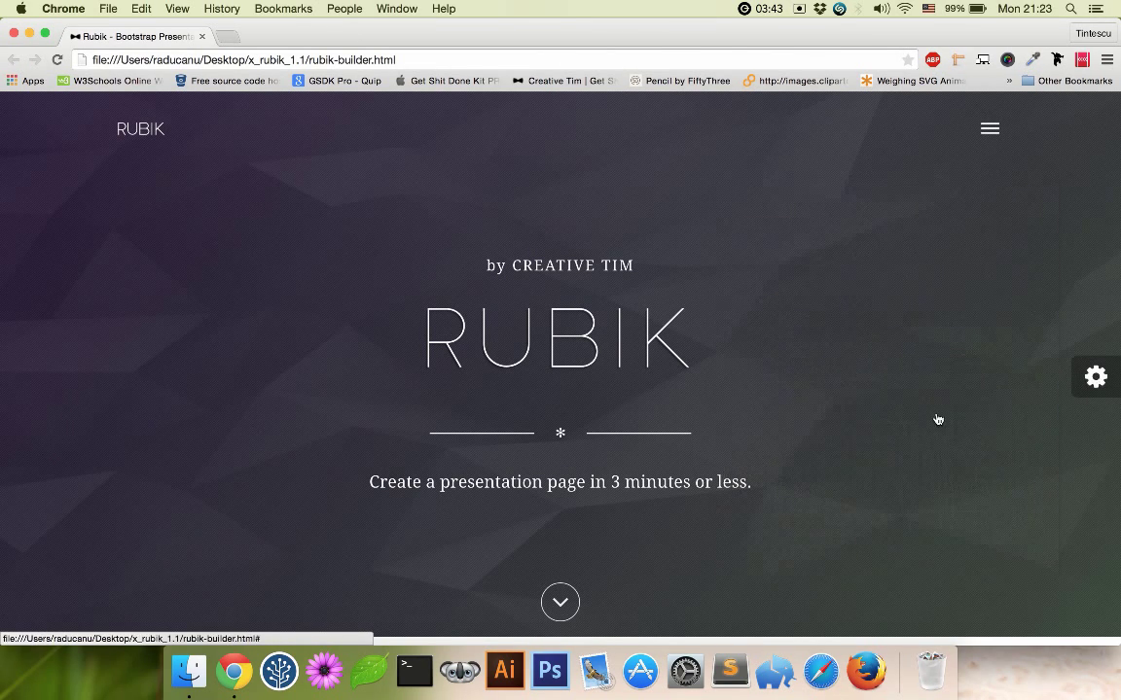
Give the Who We Are section the 2 Columns Text layout
{"action": "scroll", "coordinate": [906, 423], "scroll_direction": "down", "scroll_amount": 4}
{"action": "scroll", "coordinate": [905, 423], "scroll_direction": "down", "scroll_amount": 8}
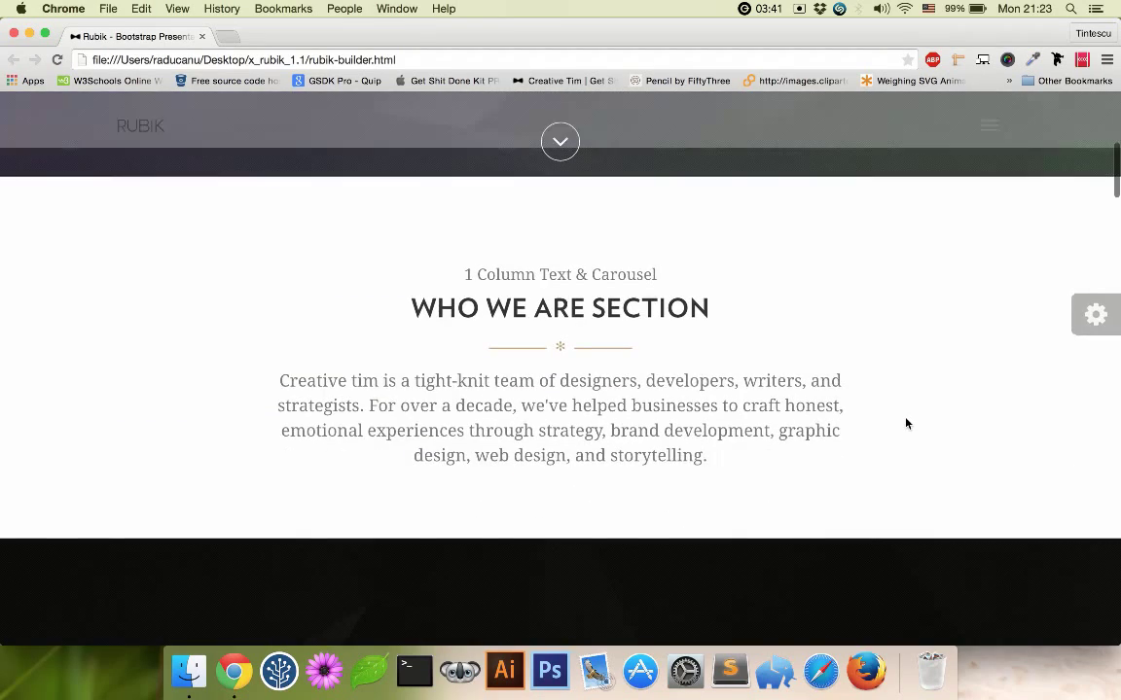
{"action": "mouse_move", "coordinate": [855, 493]}
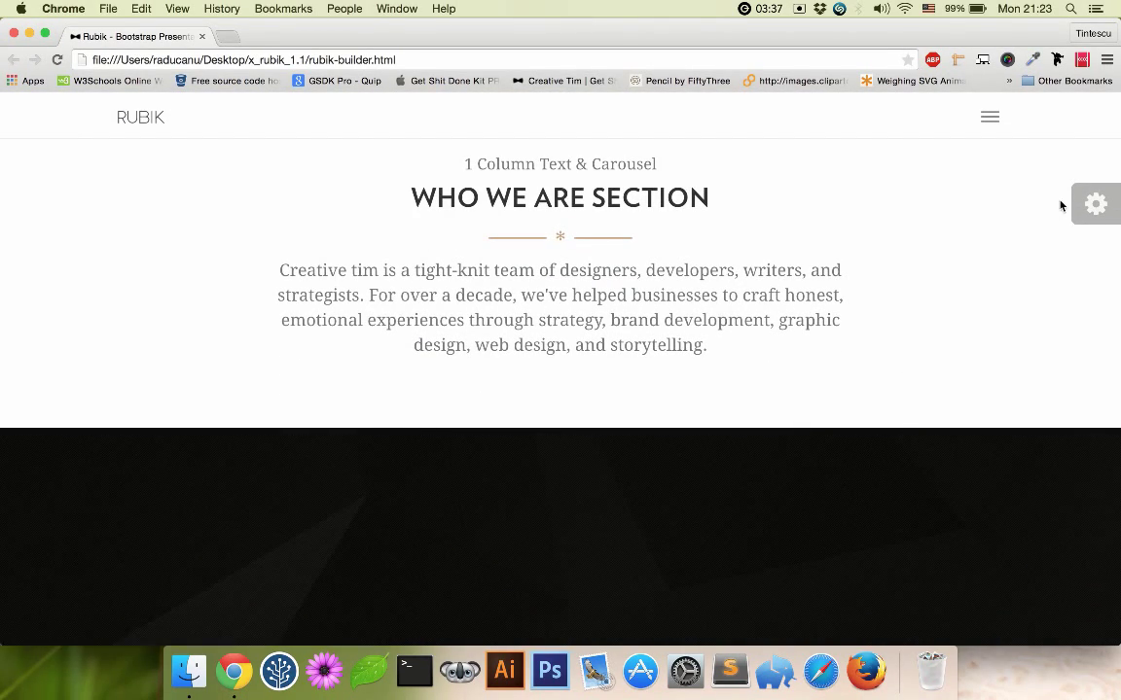
{"action": "left_click", "coordinate": [1094, 203]}
{"action": "scroll", "coordinate": [973, 195], "scroll_direction": "up", "scroll_amount": 3}
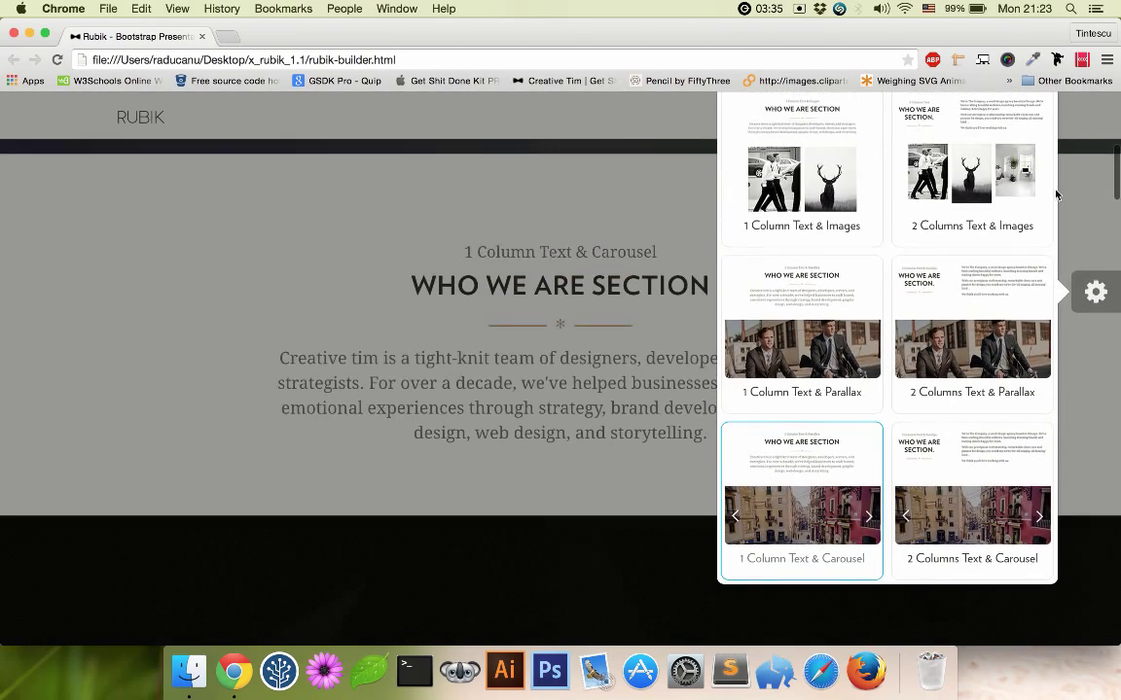
{"action": "left_click", "coordinate": [950, 218]}
Apply the Big Title & 4 Columns Text layout to the What We Do section
{"action": "scroll", "coordinate": [906, 312], "scroll_direction": "down", "scroll_amount": 10}
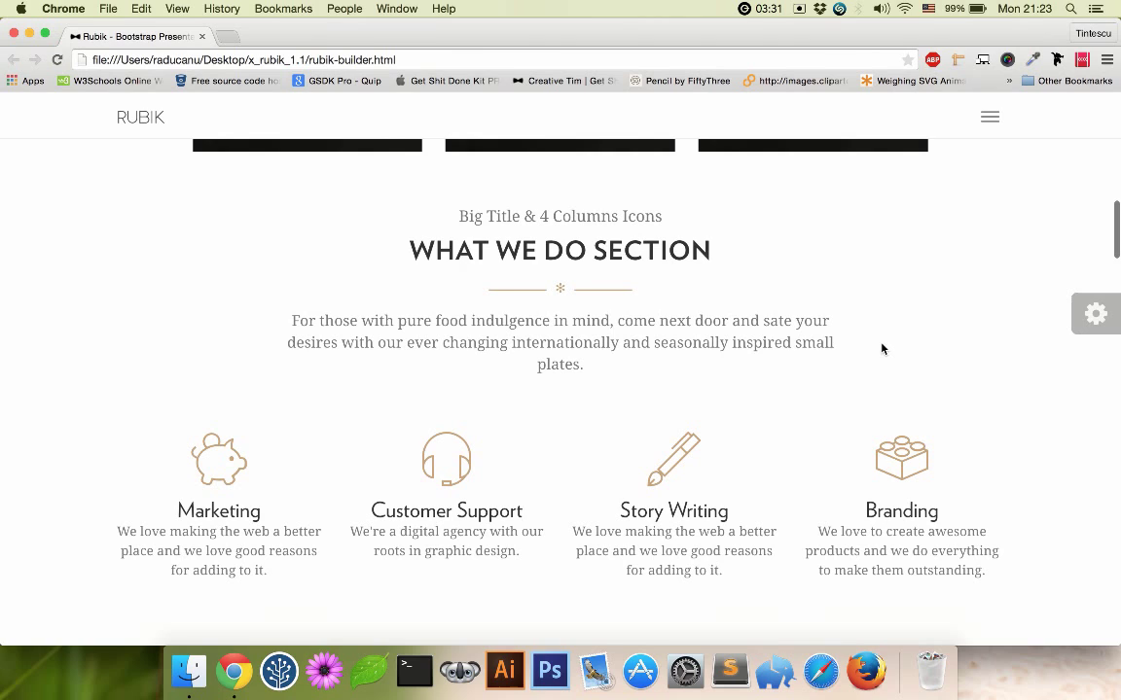
{"action": "left_click", "coordinate": [1096, 316]}
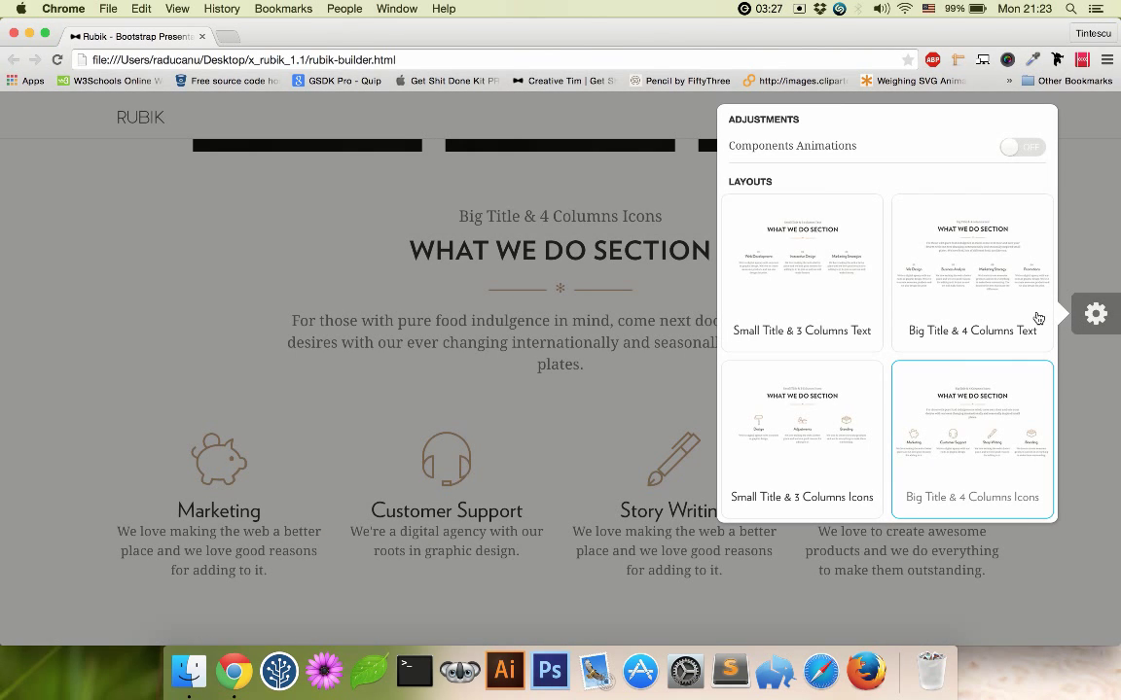
{"action": "left_click", "coordinate": [1038, 318]}
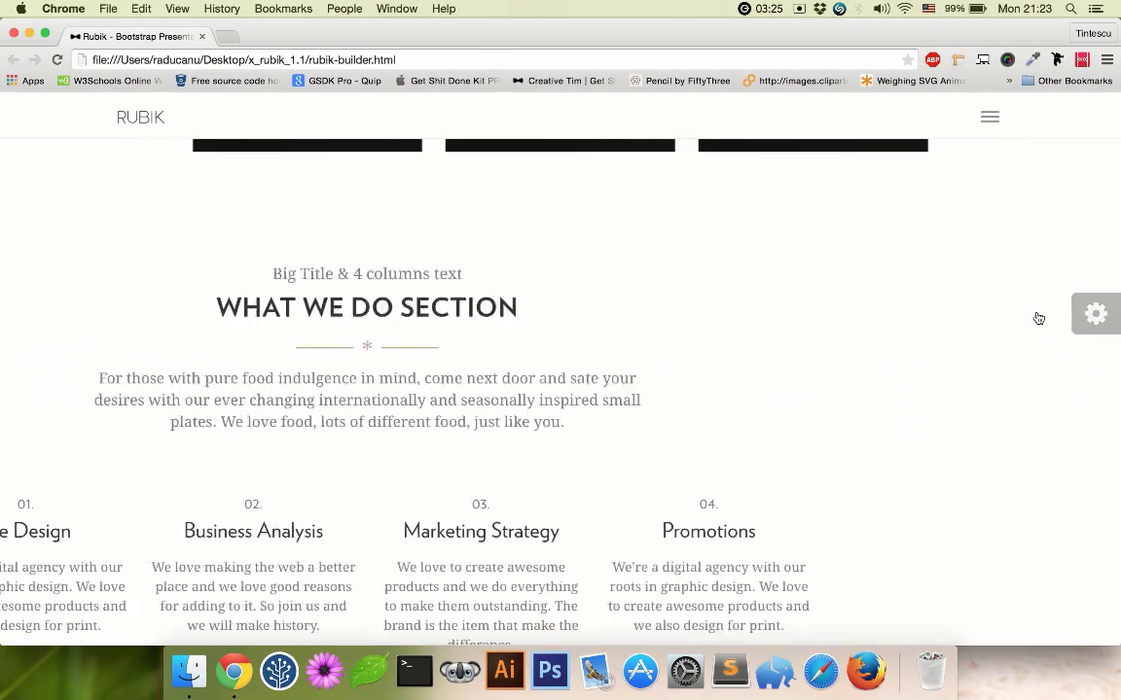
{"action": "scroll", "coordinate": [1038, 318], "scroll_direction": "down", "scroll_amount": 5}
Switch Our Projects to the 3 Columns Full Width & Color Hover layout
{"action": "scroll", "coordinate": [1038, 319], "scroll_direction": "down", "scroll_amount": 10}
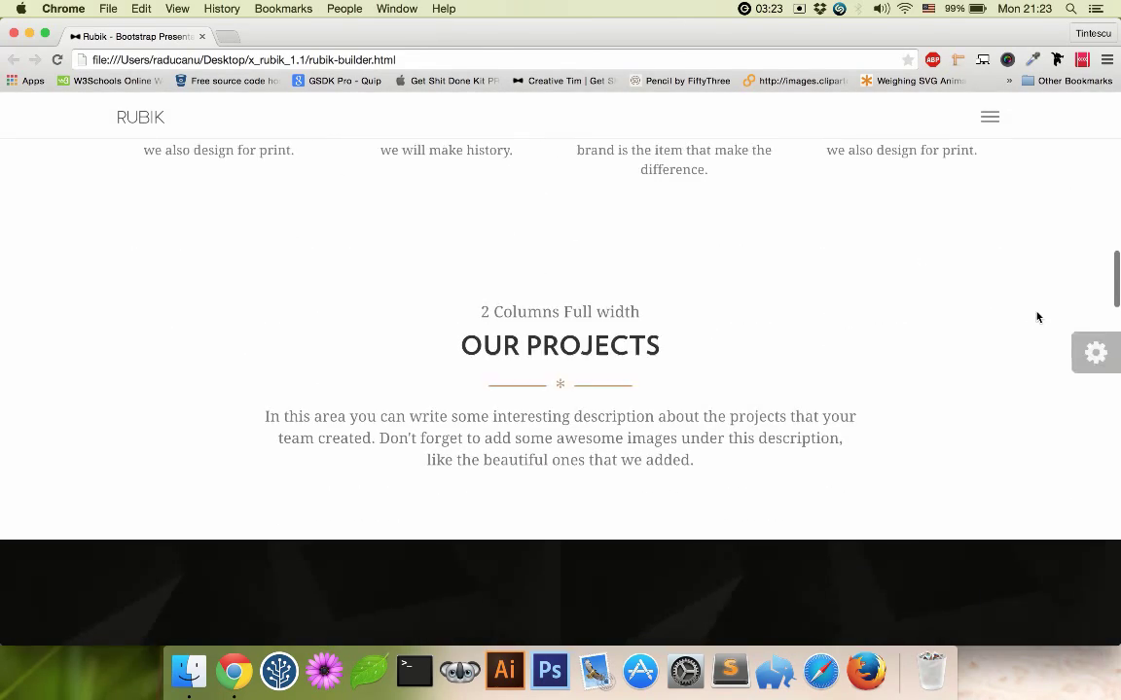
{"action": "scroll", "coordinate": [1038, 318], "scroll_direction": "down", "scroll_amount": 3}
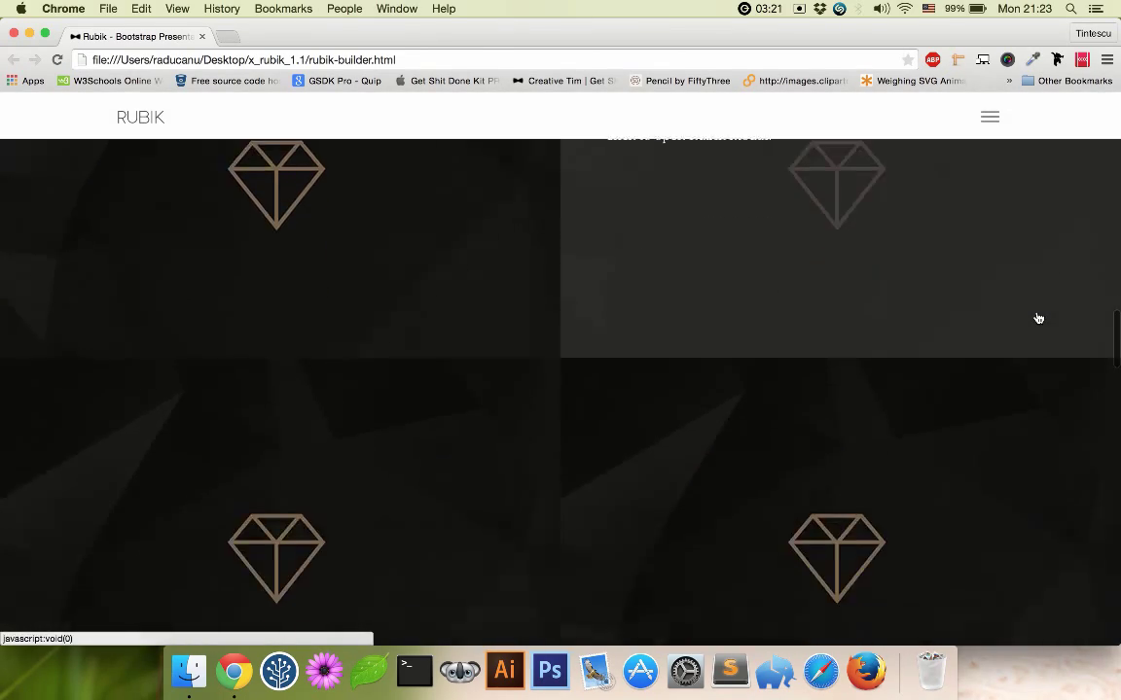
{"action": "scroll", "coordinate": [1038, 318], "scroll_direction": "up", "scroll_amount": 5}
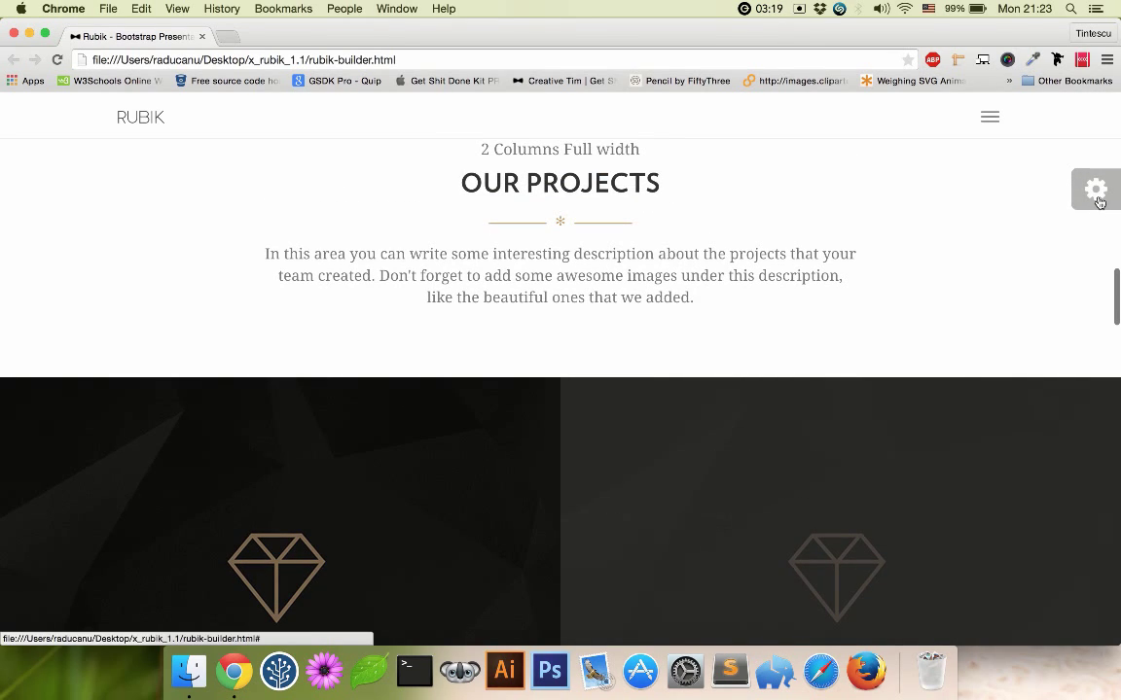
{"action": "left_click", "coordinate": [1095, 190]}
{"action": "left_click", "coordinate": [985, 145]}
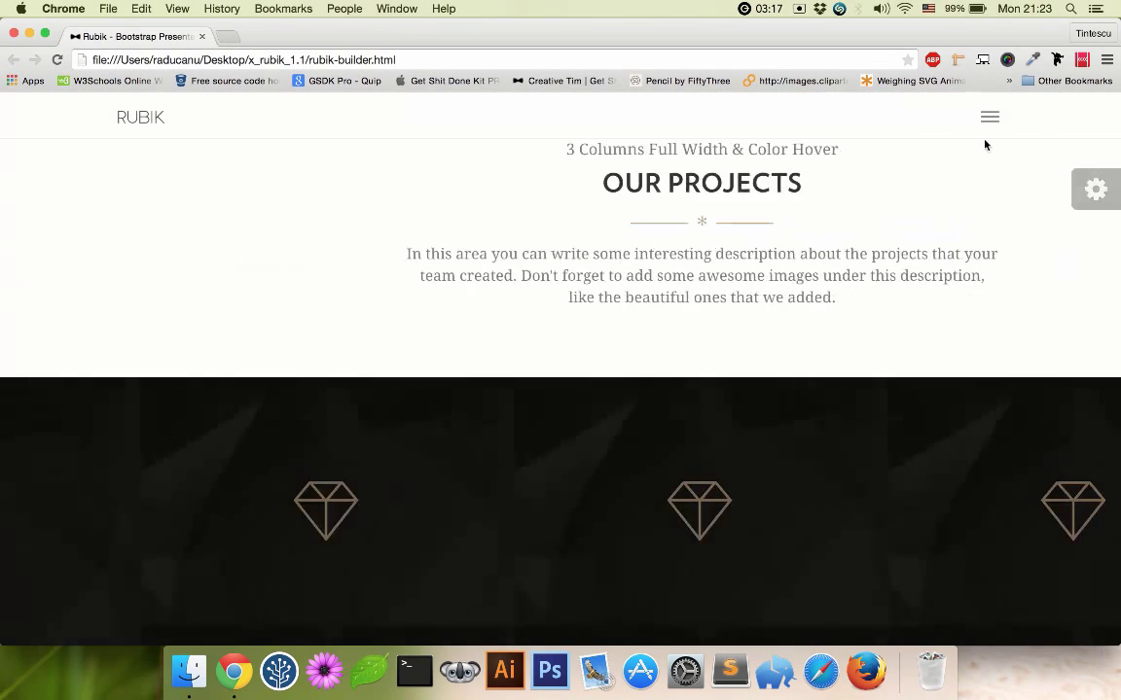
Preview the Example No.3 project details, then close them
{"action": "scroll", "coordinate": [905, 240], "scroll_direction": "down", "scroll_amount": 4}
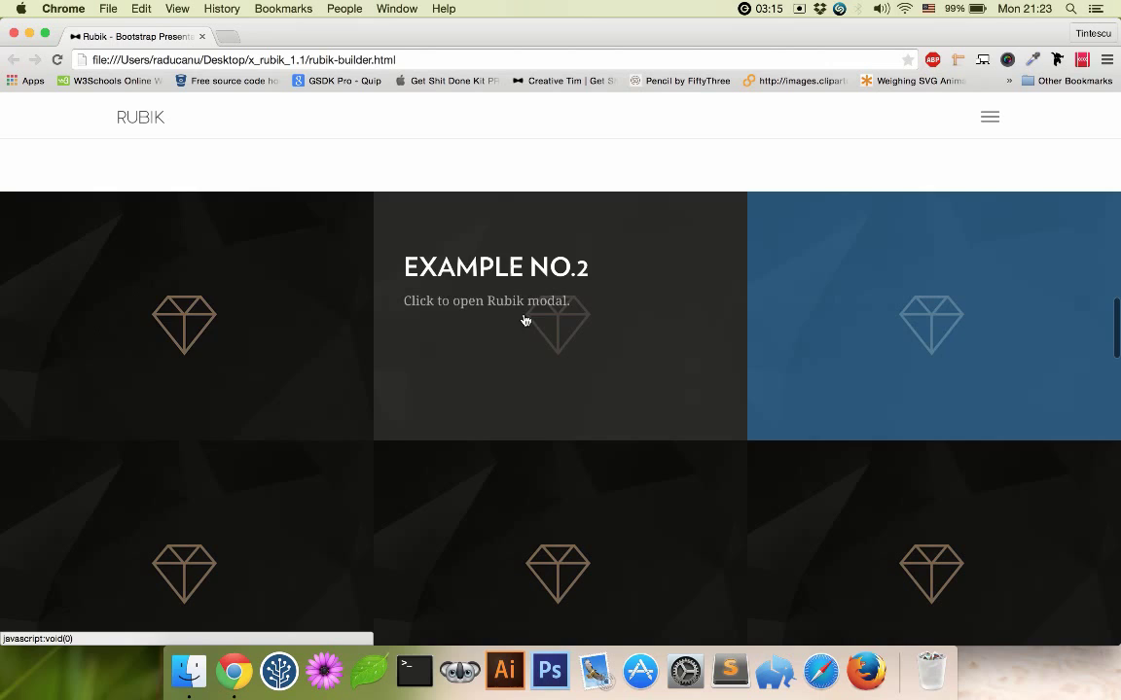
{"action": "scroll", "coordinate": [1012, 528], "scroll_direction": "down", "scroll_amount": 3}
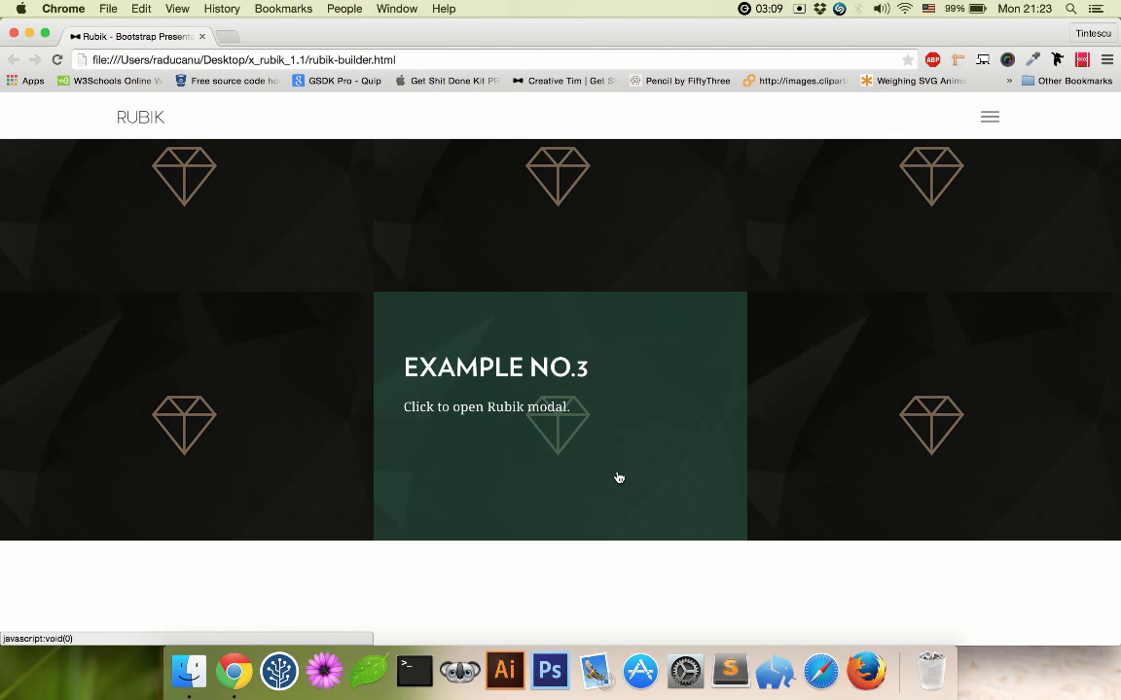
{"action": "left_click", "coordinate": [618, 478]}
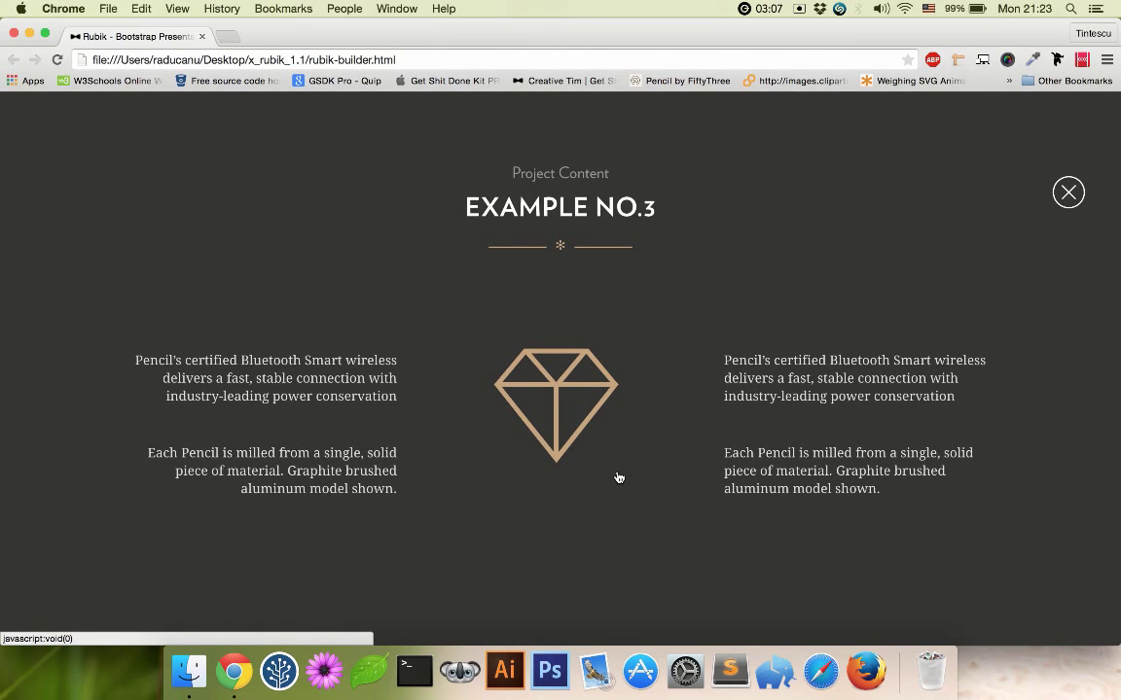
{"action": "left_click", "coordinate": [1069, 193]}
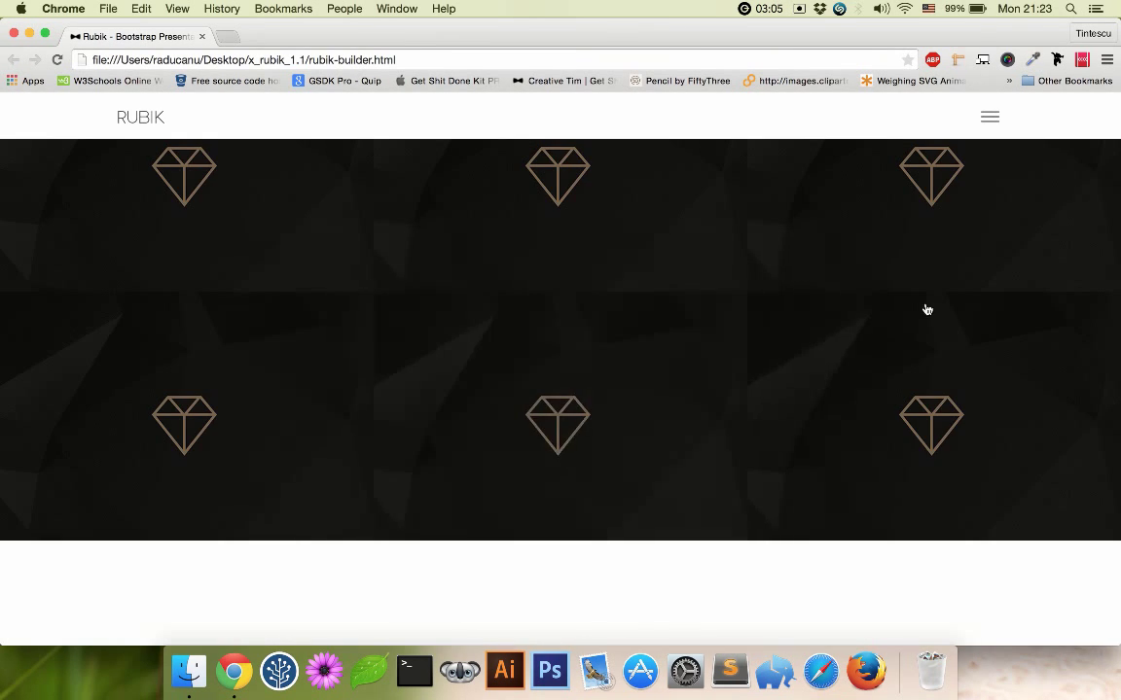
{"action": "scroll", "coordinate": [719, 499], "scroll_direction": "down", "scroll_amount": 8}
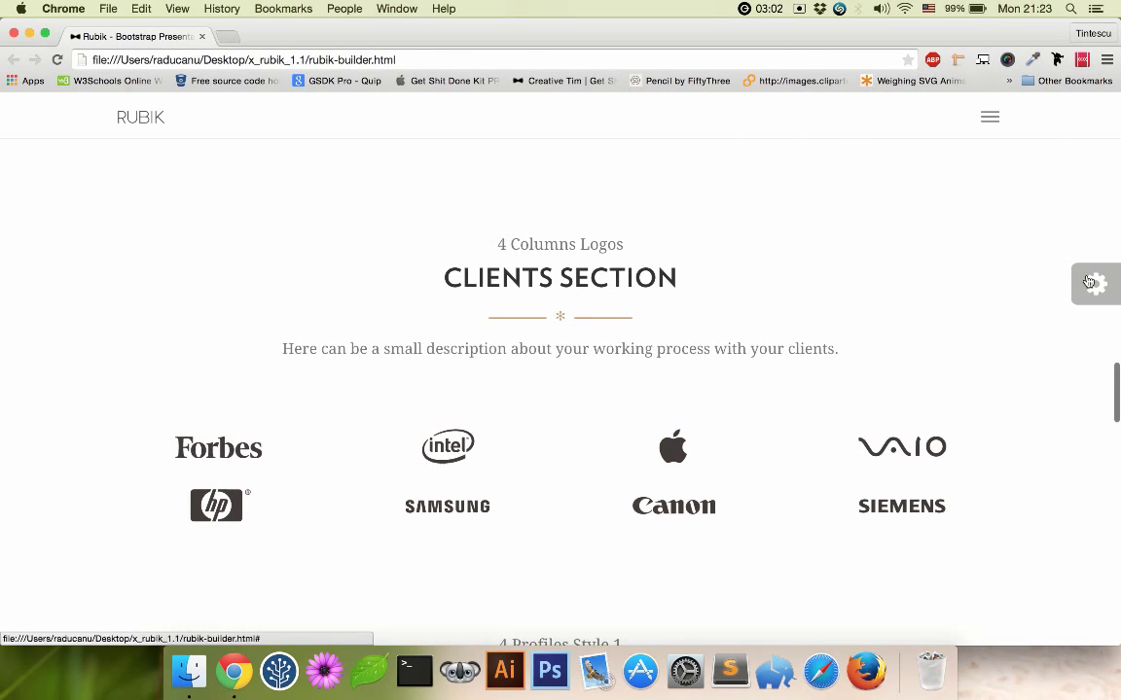
Replace the client logos with the Personal Testimonials layout
{"action": "left_click", "coordinate": [1093, 283]}
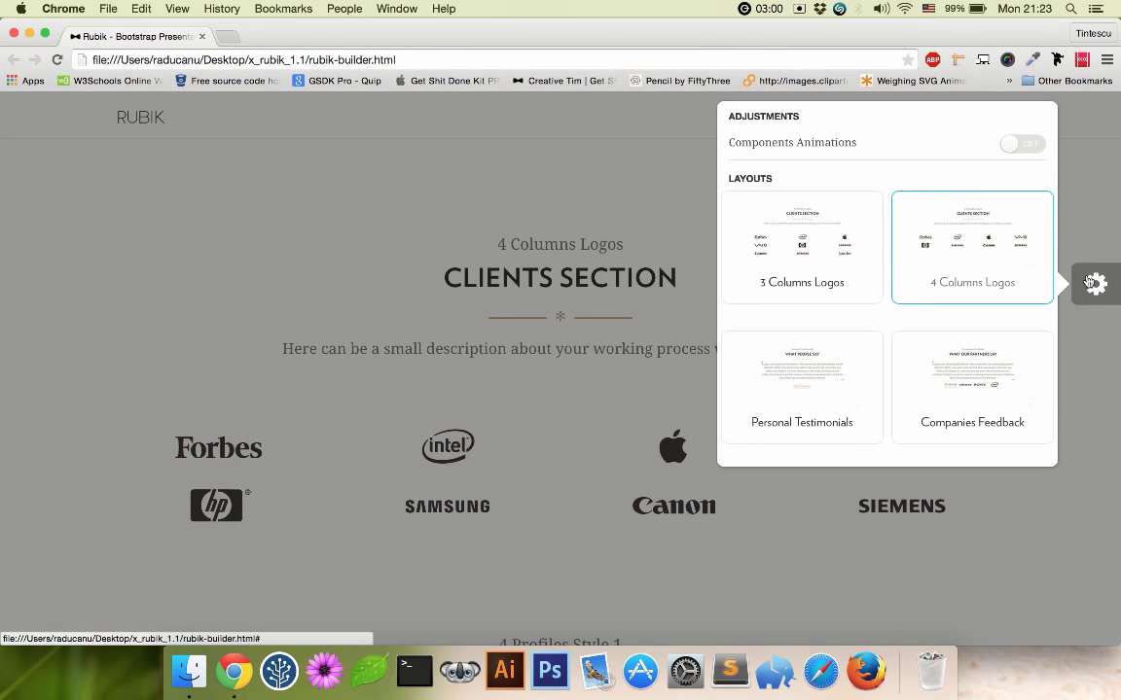
{"action": "left_click", "coordinate": [837, 393]}
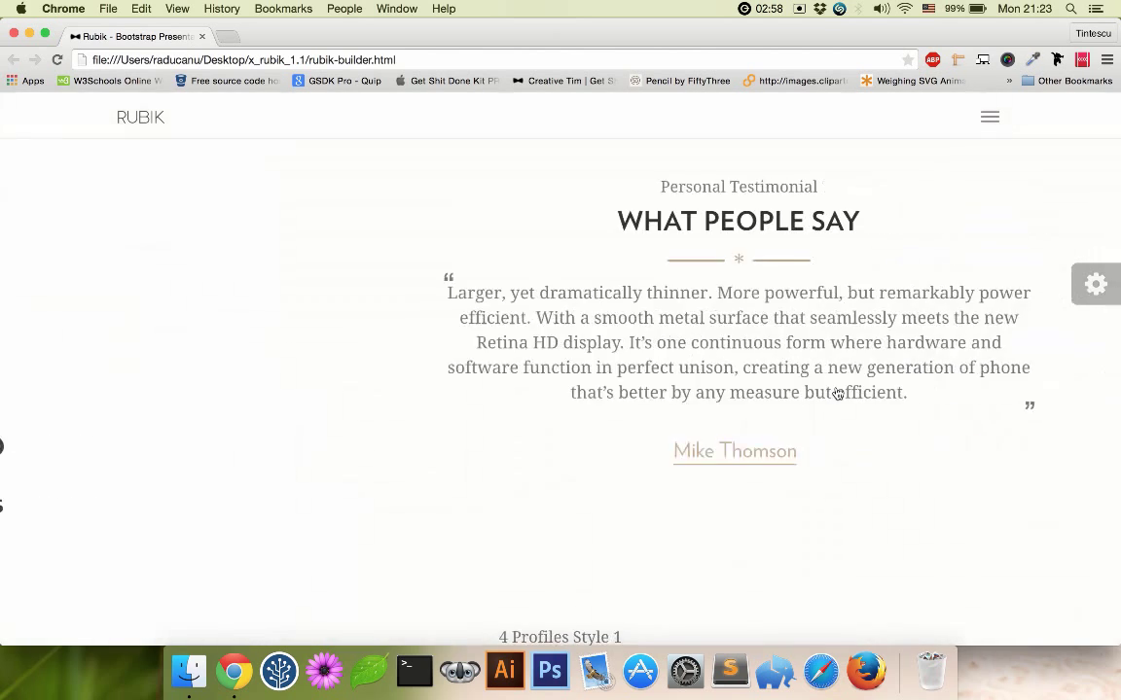
{"action": "scroll", "coordinate": [837, 393], "scroll_direction": "down", "scroll_amount": 8}
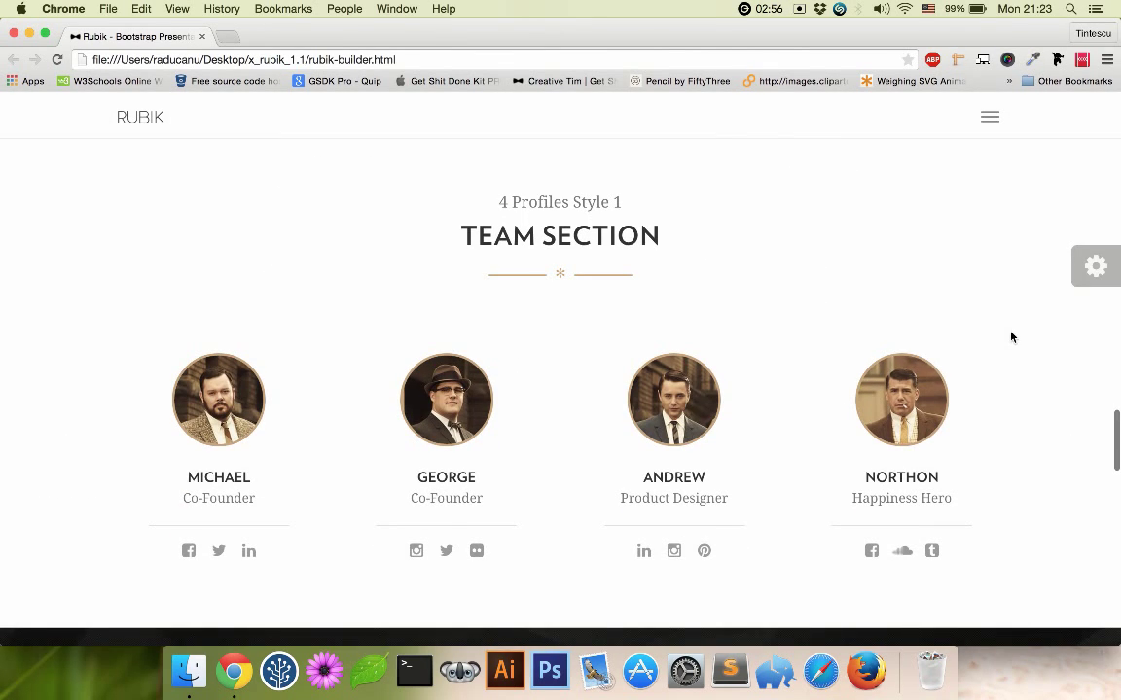
Set the Team Section to the Left Title & 3 Profiles layout
{"action": "left_click", "coordinate": [1096, 265]}
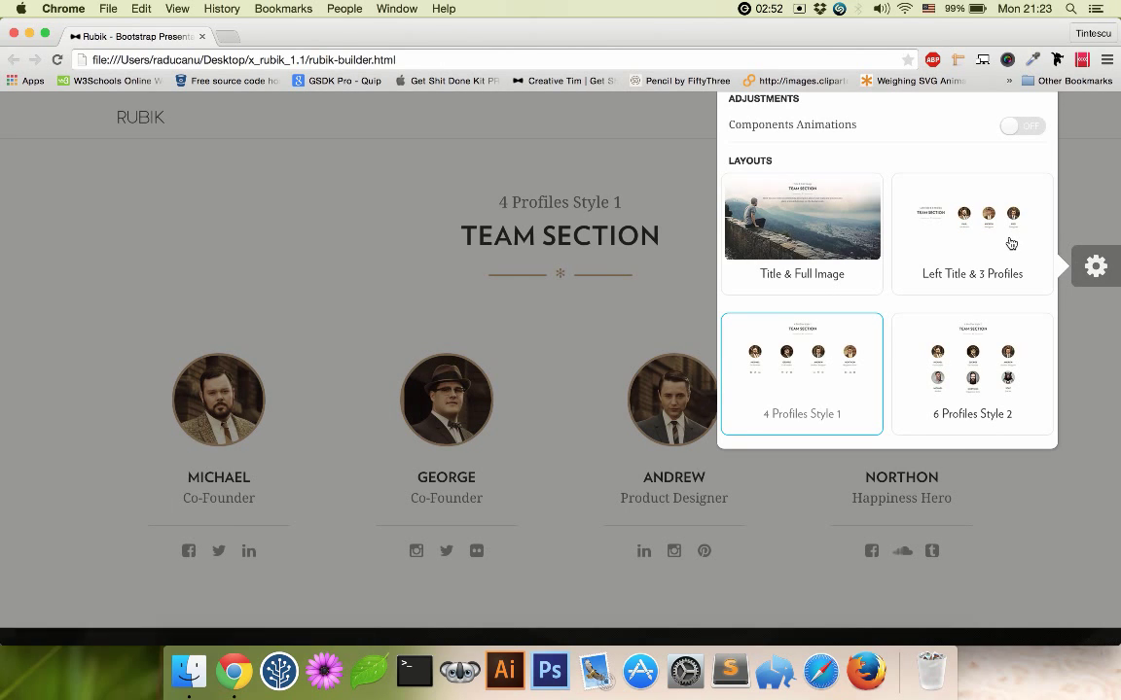
{"action": "left_click", "coordinate": [1009, 242]}
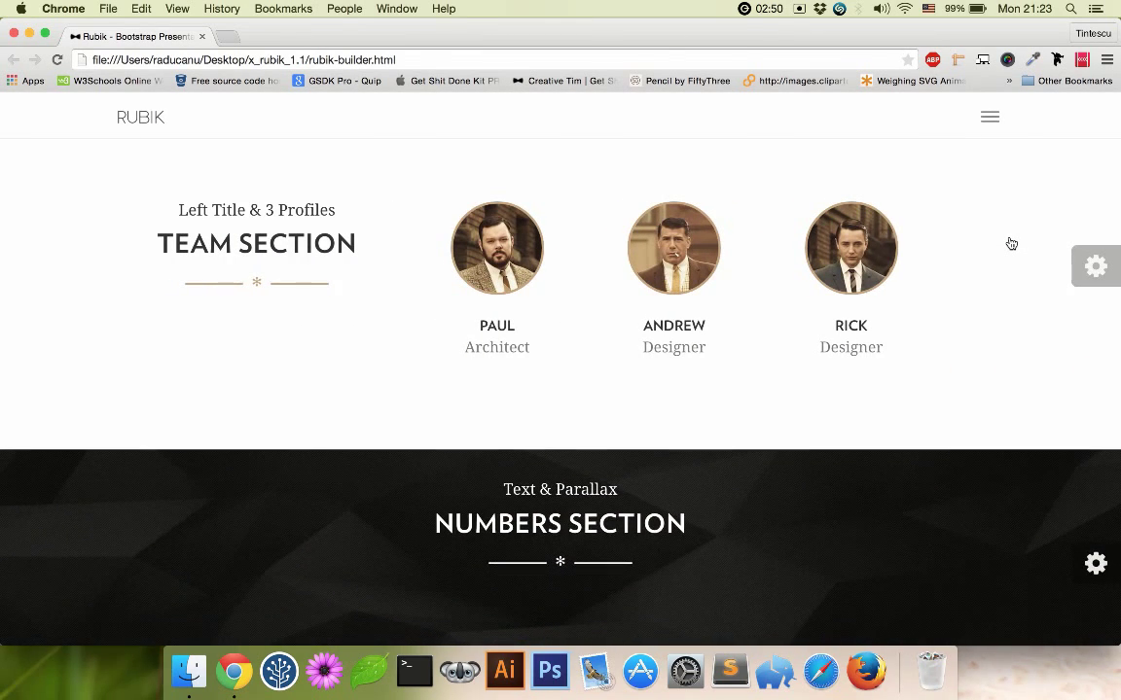
{"action": "scroll", "coordinate": [1011, 243], "scroll_direction": "down", "scroll_amount": 5}
Change the Numbers Section to the Text & Image layout
{"action": "scroll", "coordinate": [1011, 242], "scroll_direction": "up", "scroll_amount": 1}
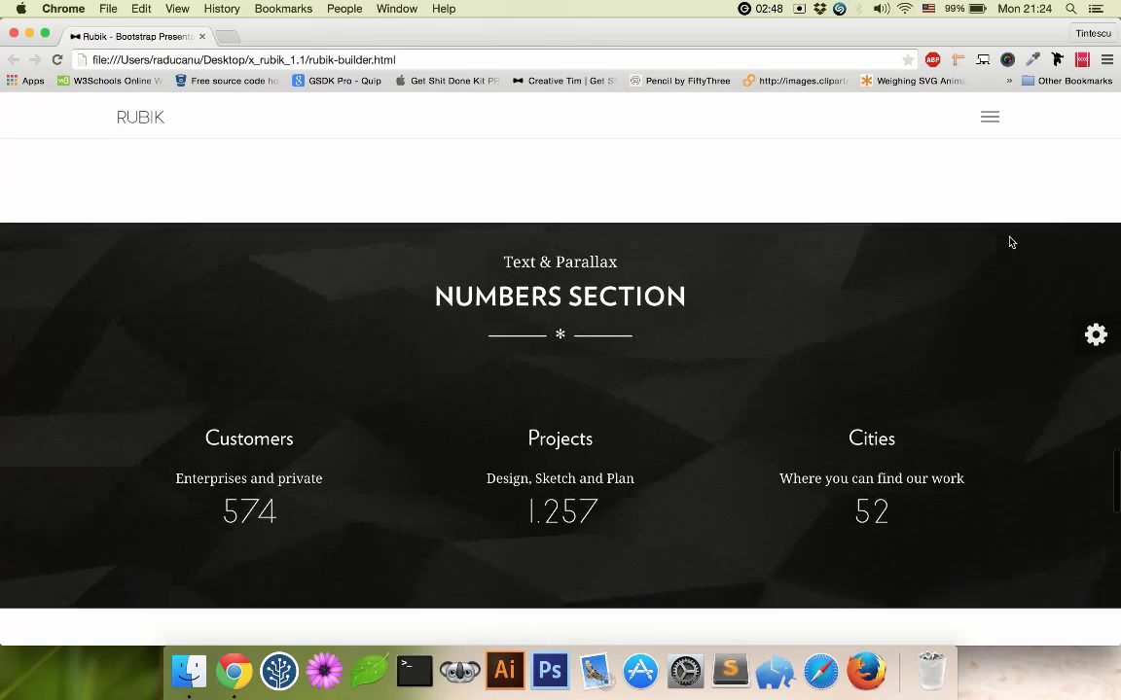
{"action": "scroll", "coordinate": [1010, 243], "scroll_direction": "down", "scroll_amount": 1}
{"action": "scroll", "coordinate": [1010, 242], "scroll_direction": "up", "scroll_amount": 1}
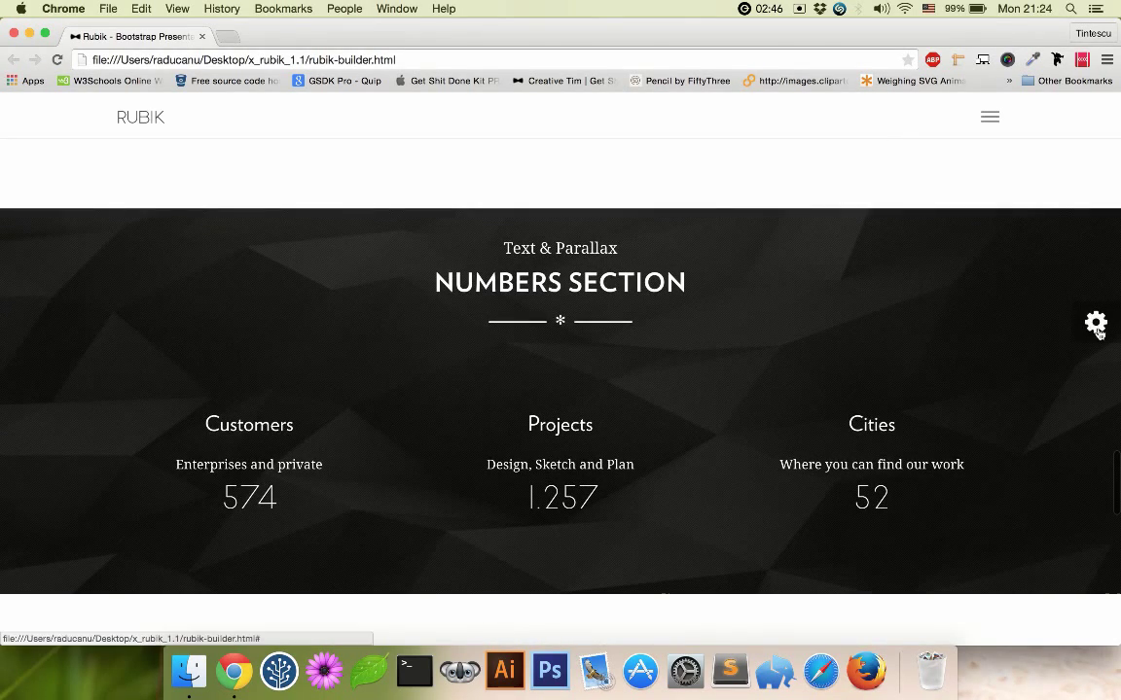
{"action": "left_click", "coordinate": [1098, 326]}
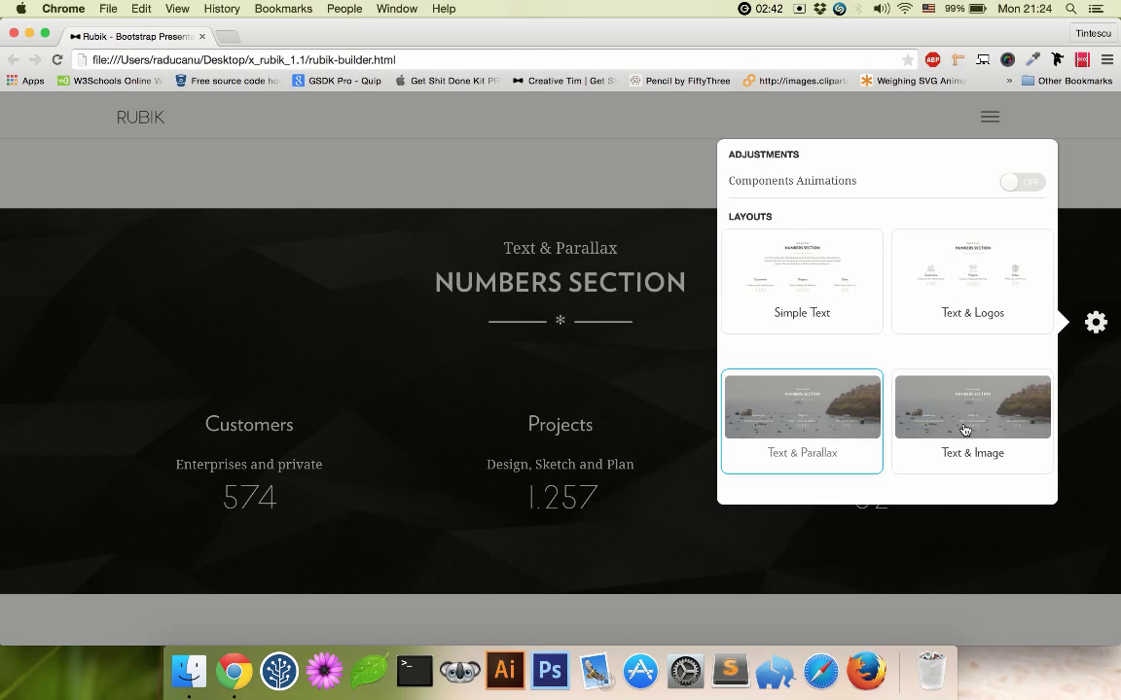
{"action": "left_click", "coordinate": [965, 430]}
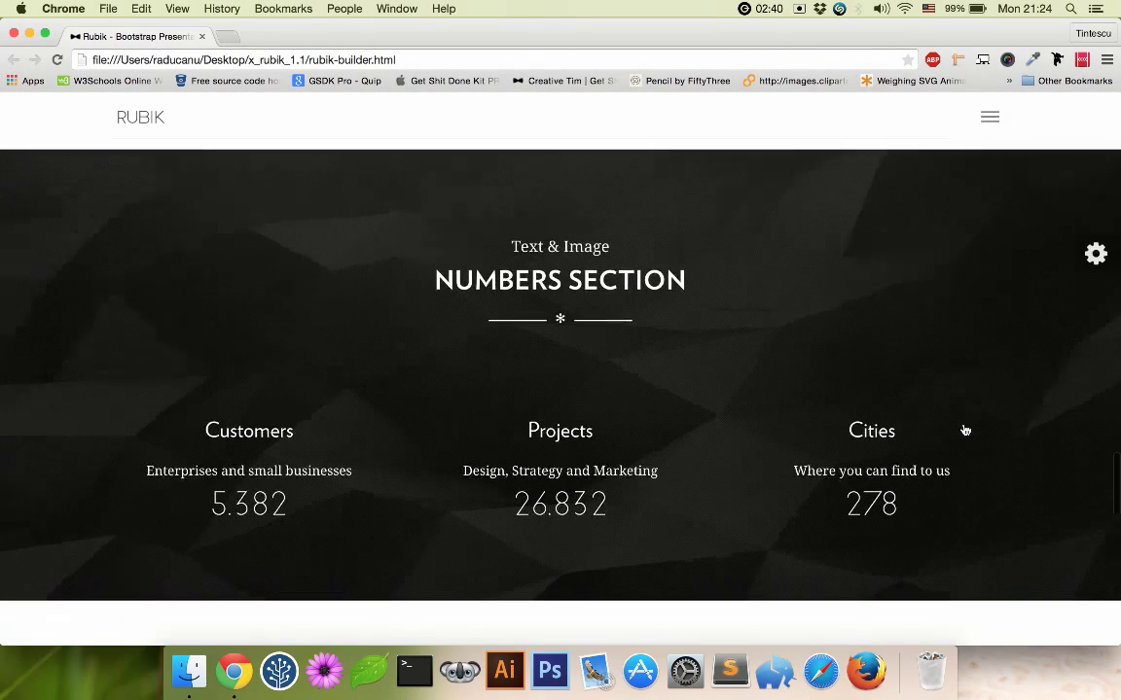
Review the Contact section's layout choices and dismiss them without changing anything
{"action": "scroll", "coordinate": [965, 430], "scroll_direction": "down", "scroll_amount": 5}
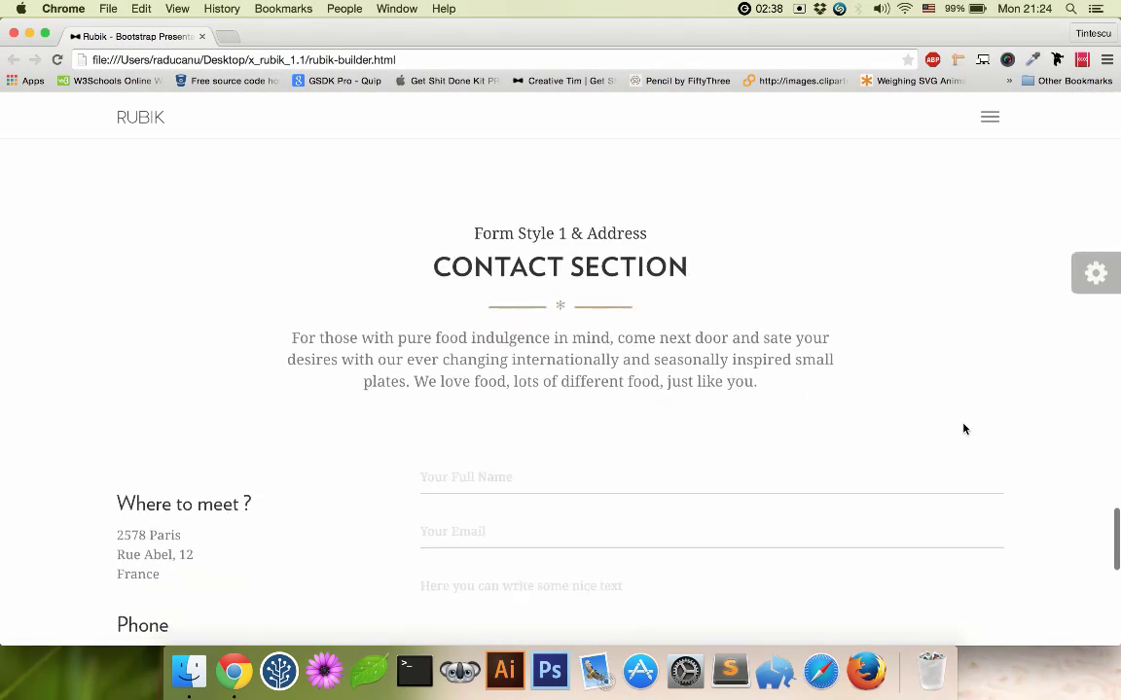
{"action": "scroll", "coordinate": [964, 429], "scroll_direction": "down", "scroll_amount": 1}
{"action": "scroll", "coordinate": [964, 426], "scroll_direction": "up", "scroll_amount": 1}
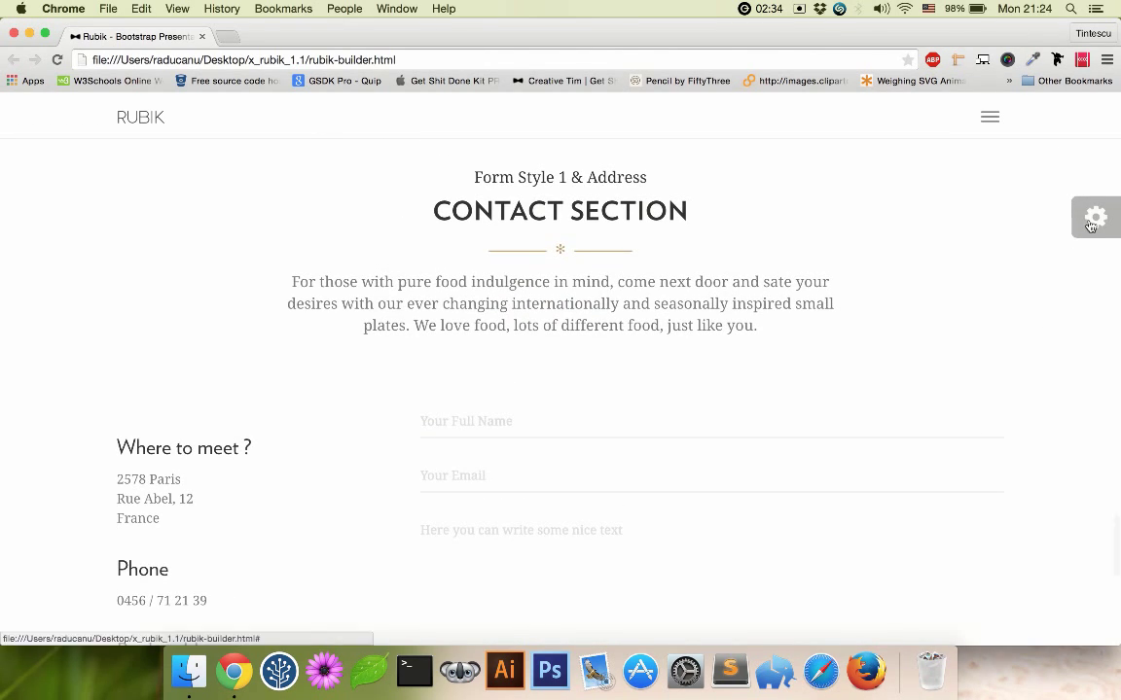
{"action": "left_click", "coordinate": [1090, 222]}
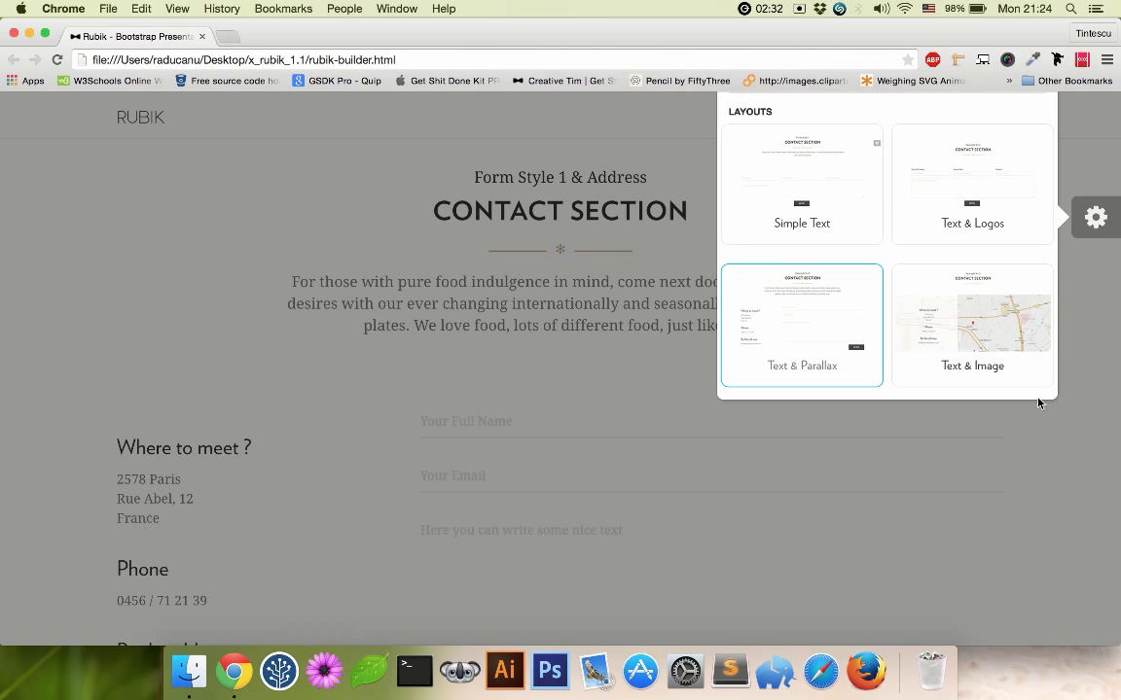
{"action": "left_click", "coordinate": [986, 422]}
{"action": "scroll", "coordinate": [986, 424], "scroll_direction": "down", "scroll_amount": 6}
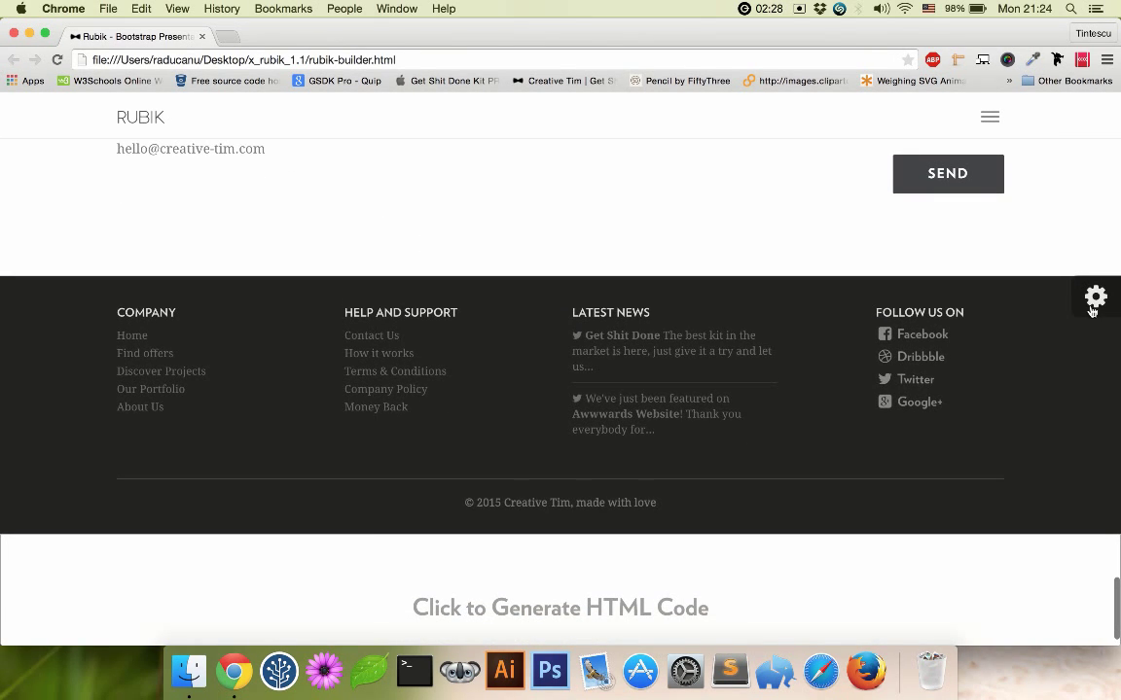
Give the footer the light colour scheme
{"action": "left_click", "coordinate": [1092, 304]}
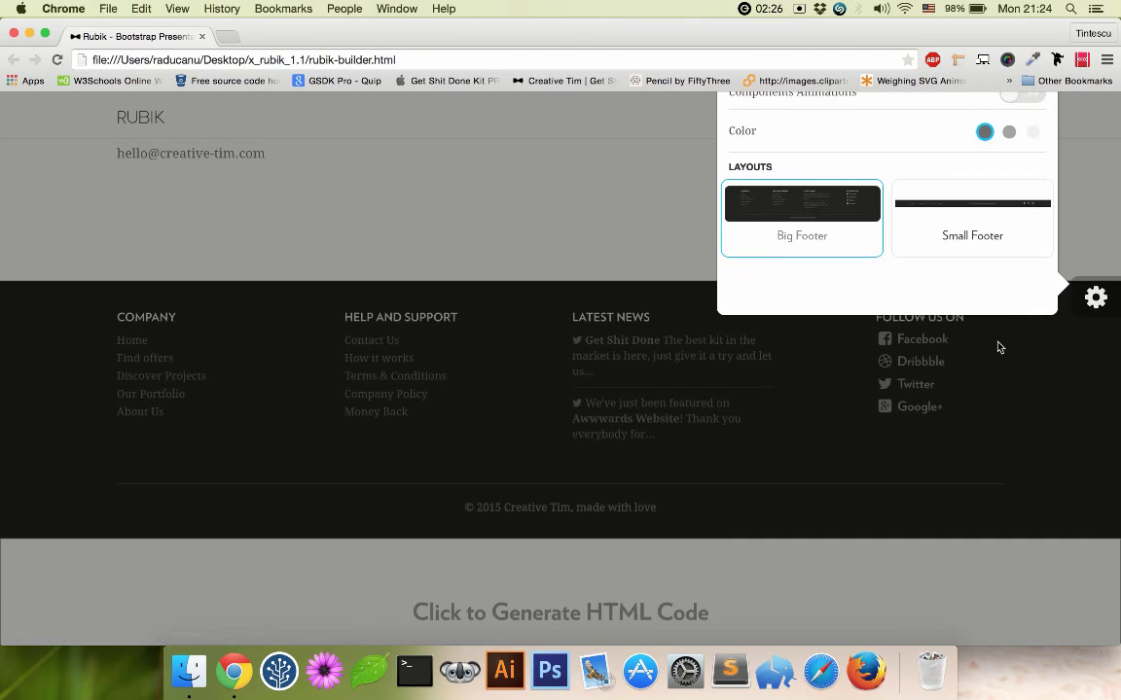
{"action": "scroll", "coordinate": [998, 346], "scroll_direction": "up", "scroll_amount": 2}
{"action": "left_click", "coordinate": [1033, 204]}
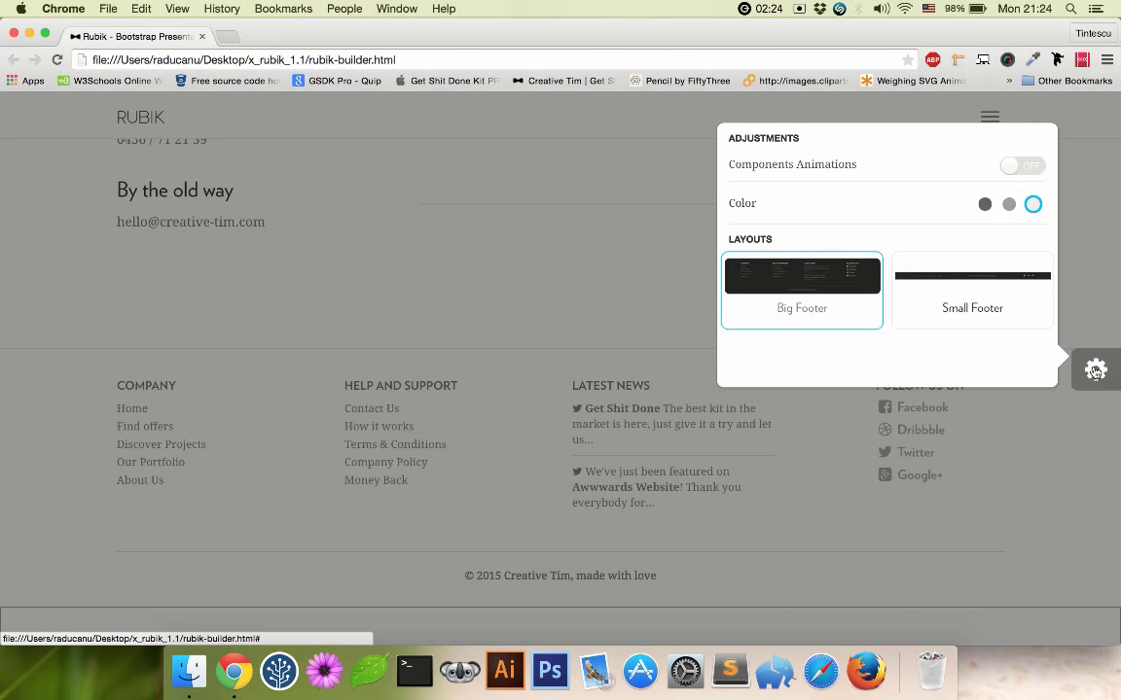
{"action": "left_click", "coordinate": [1089, 358]}
Generate the page's HTML code, select all of it for copying, and close the code window
{"action": "scroll", "coordinate": [931, 375], "scroll_direction": "up", "scroll_amount": 8}
{"action": "scroll", "coordinate": [931, 375], "scroll_direction": "up", "scroll_amount": 15}
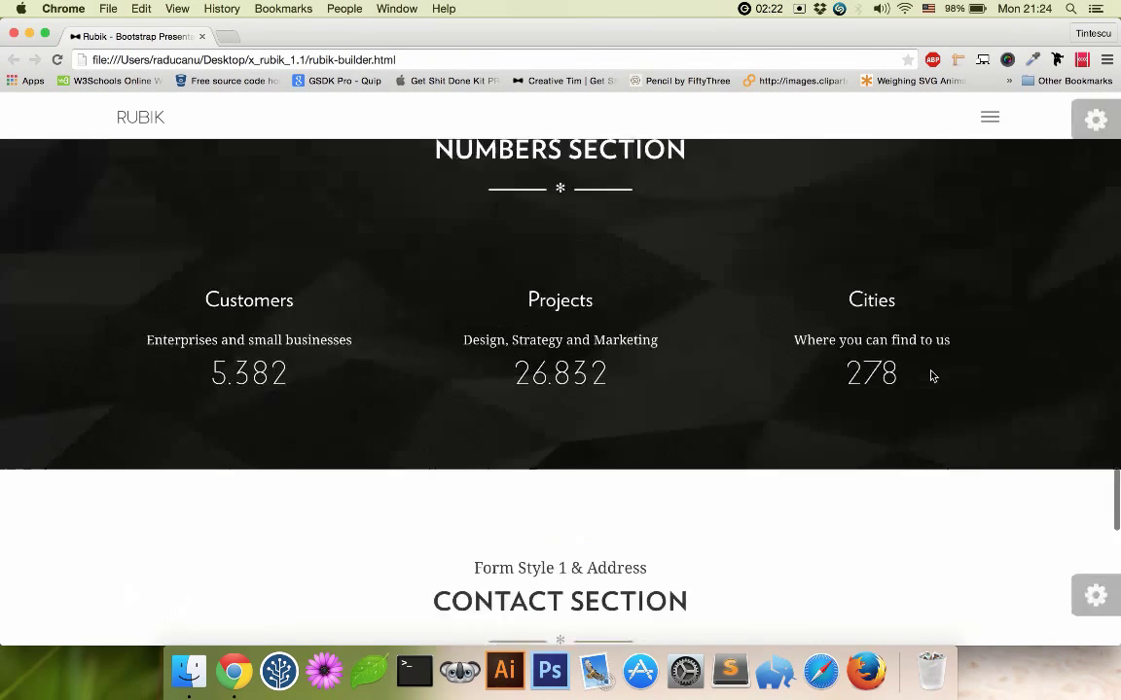
{"action": "scroll", "coordinate": [931, 375], "scroll_direction": "up", "scroll_amount": 15}
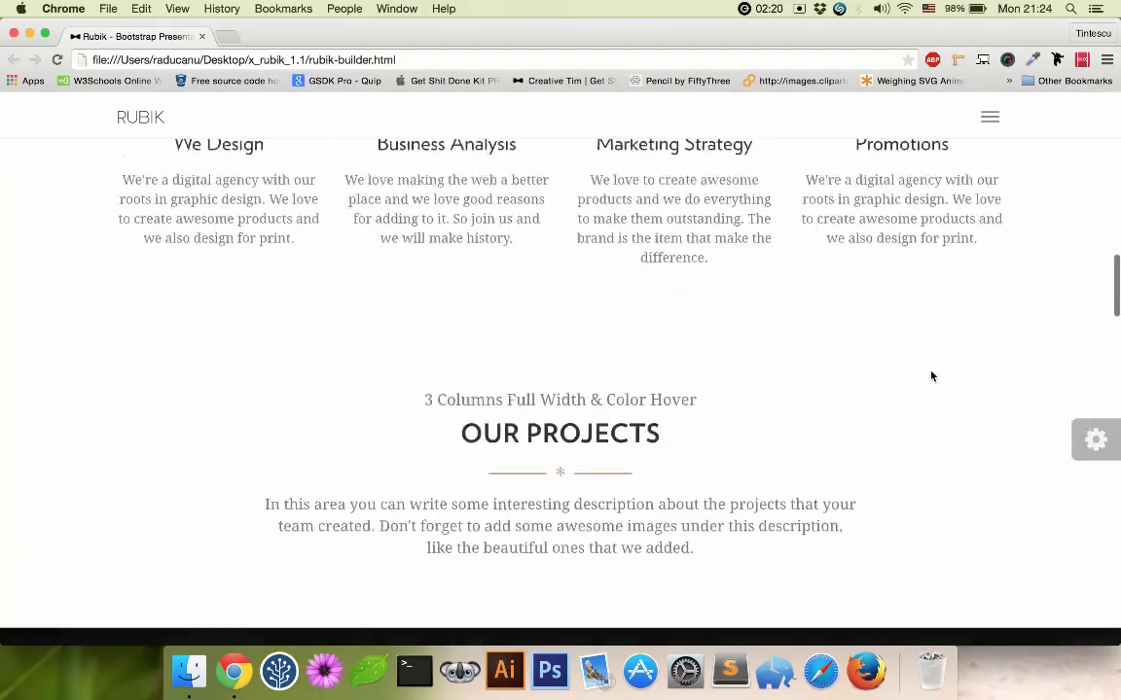
{"action": "scroll", "coordinate": [931, 375], "scroll_direction": "up", "scroll_amount": 2}
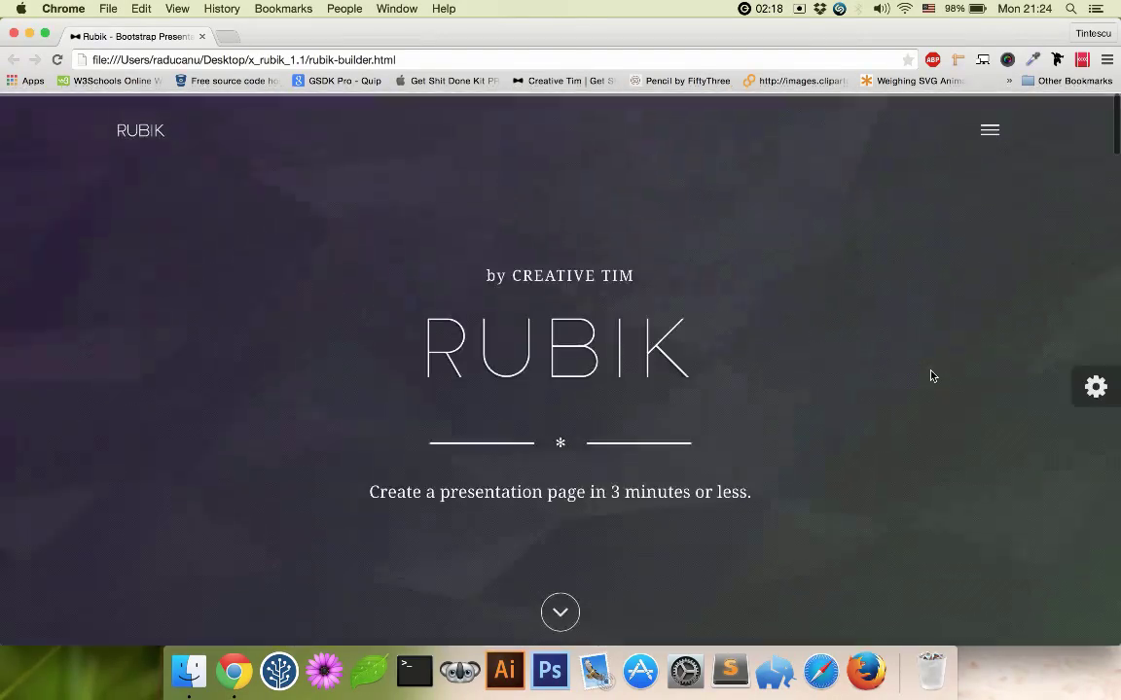
{"action": "scroll", "coordinate": [931, 375], "scroll_direction": "down", "scroll_amount": 10}
{"action": "scroll", "coordinate": [931, 376], "scroll_direction": "down", "scroll_amount": 20}
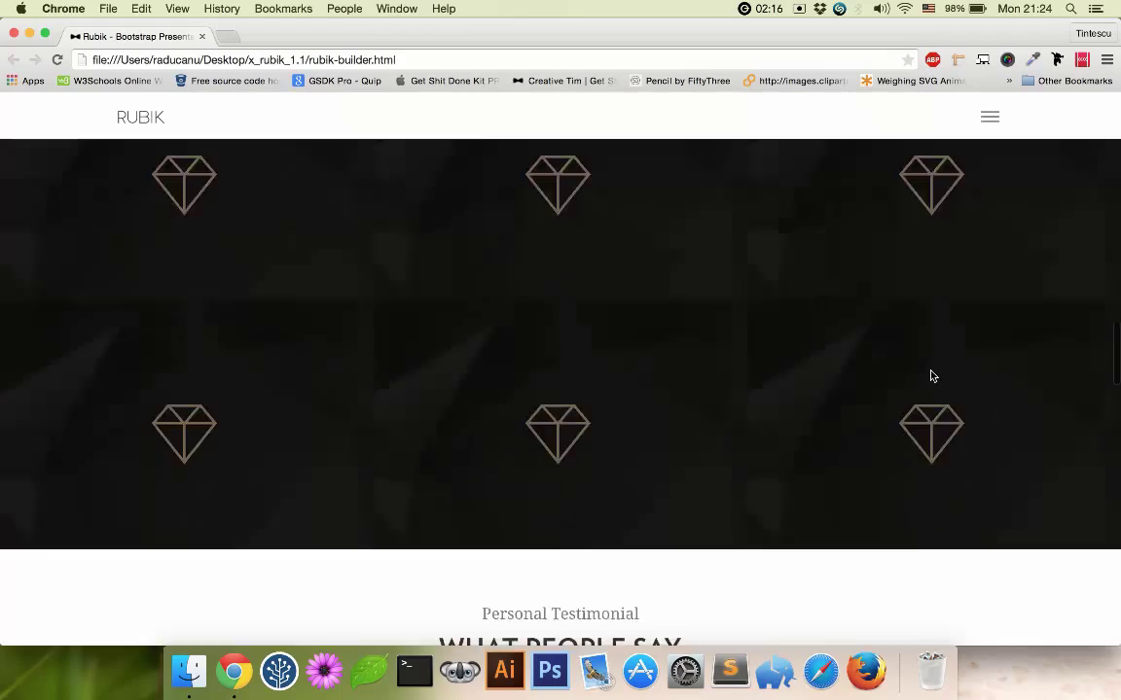
{"action": "scroll", "coordinate": [931, 376], "scroll_direction": "down", "scroll_amount": 10}
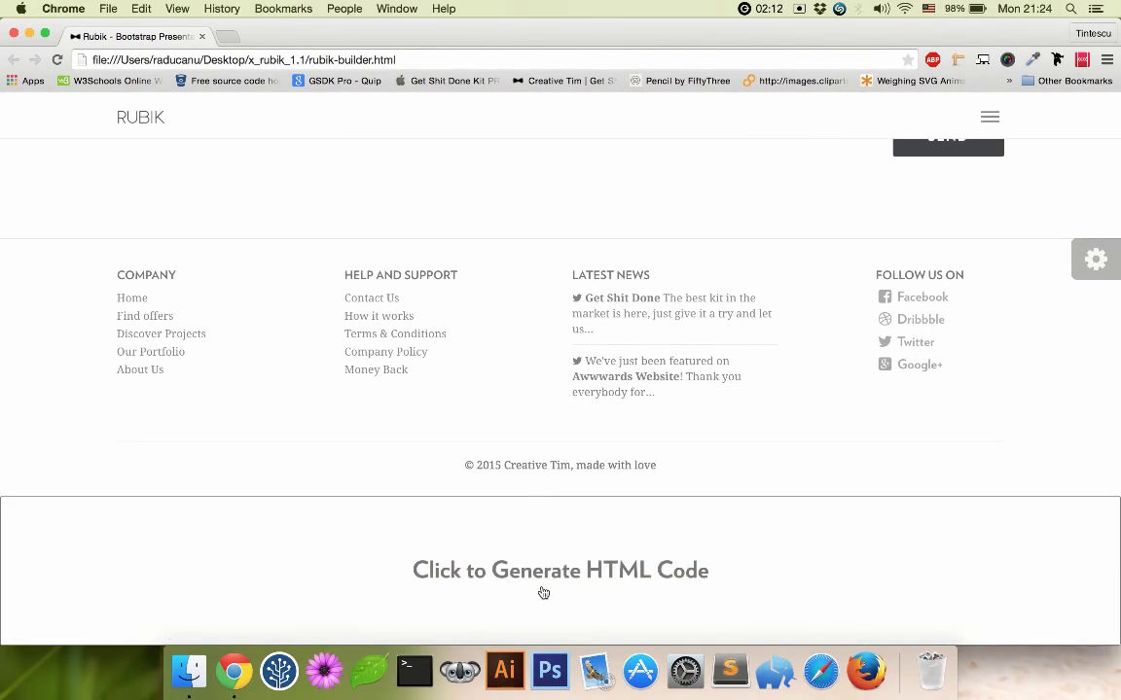
{"action": "left_click", "coordinate": [542, 589]}
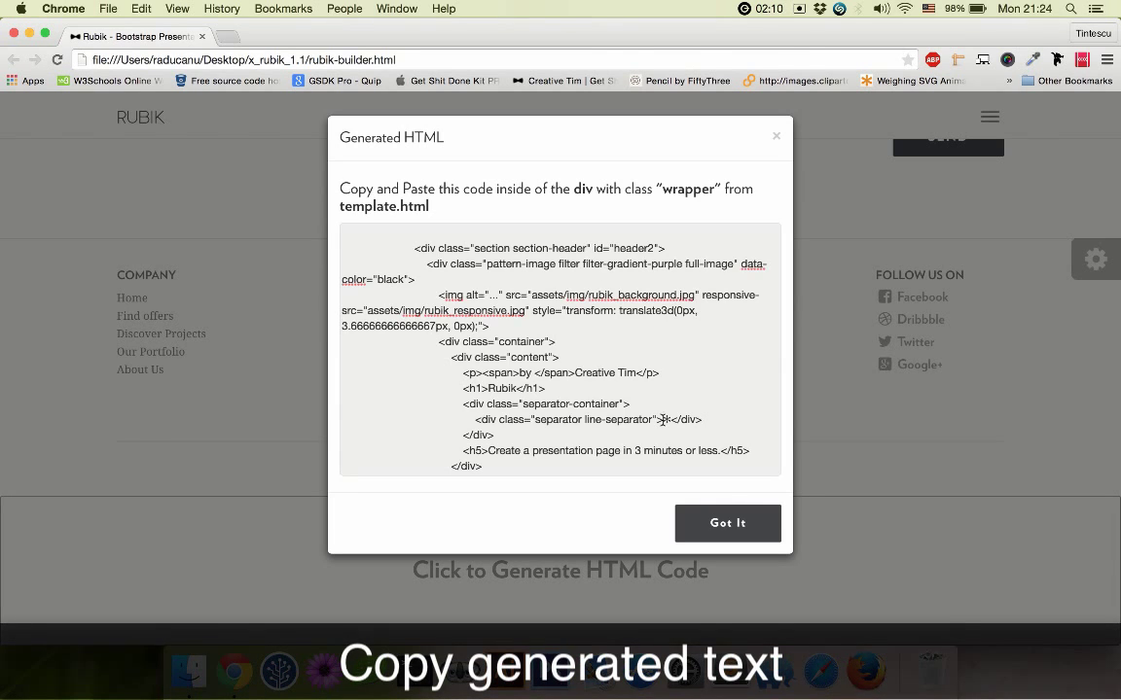
{"action": "key", "text": "super+a"}
{"action": "left_click", "coordinate": [728, 522]}
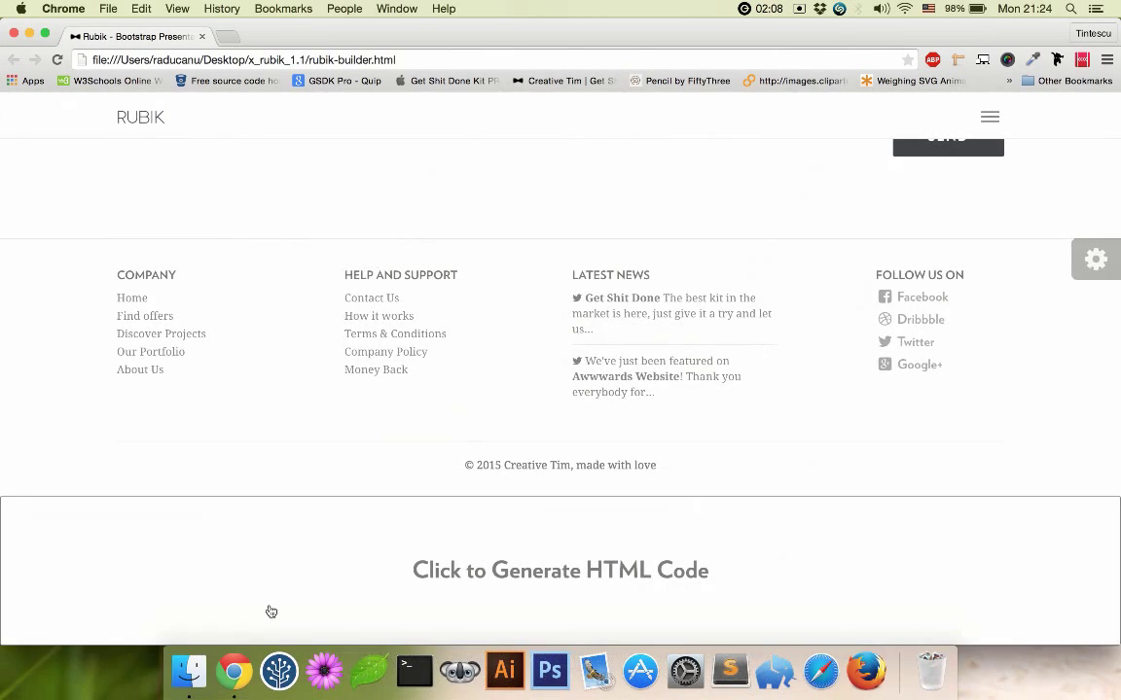
{"action": "left_click", "coordinate": [190, 670]}
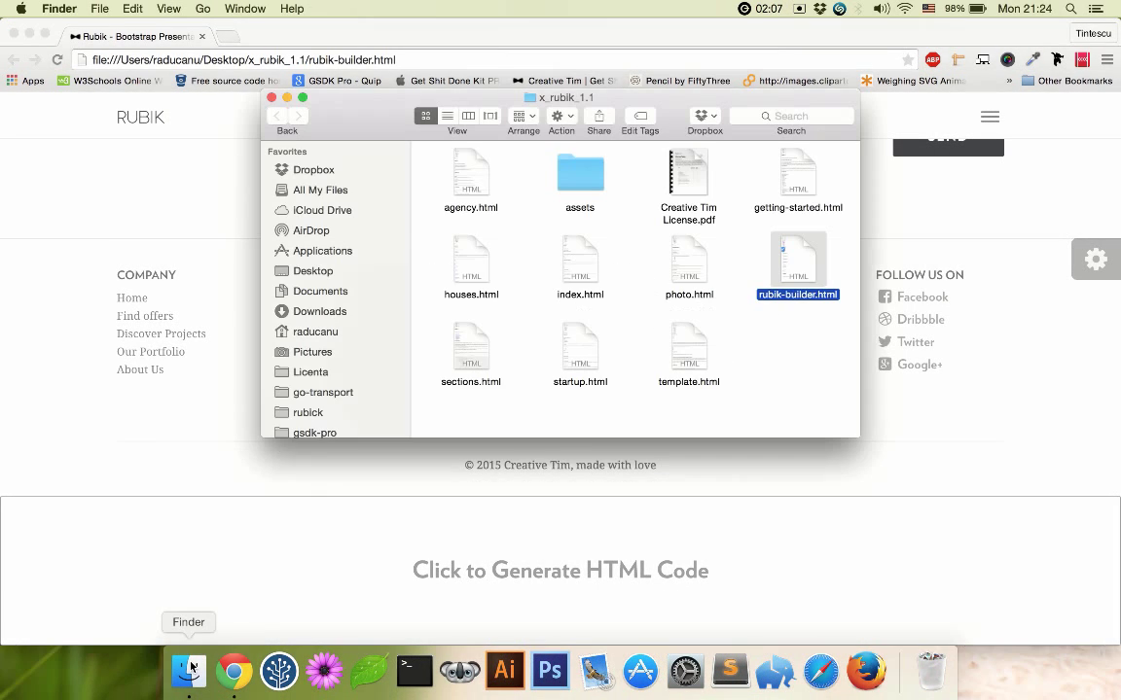
Open template.html in Chrome and also in Sublime Text 2
{"action": "double_click", "coordinate": [694, 352]}
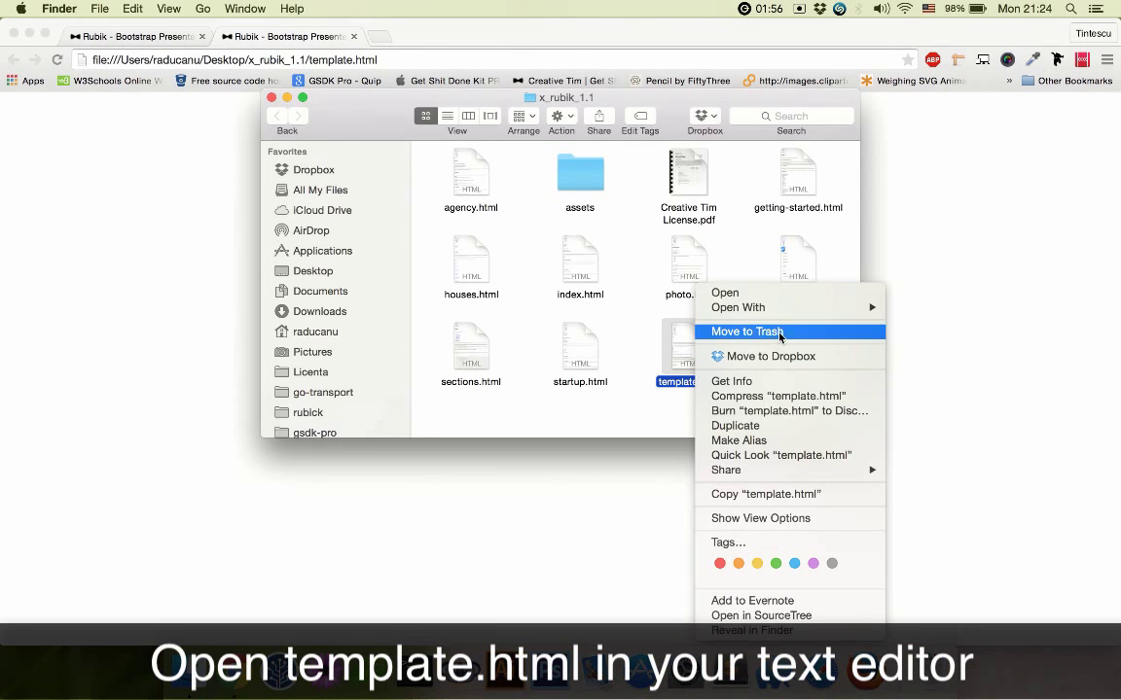
{"action": "mouse_move", "coordinate": [739, 307]}
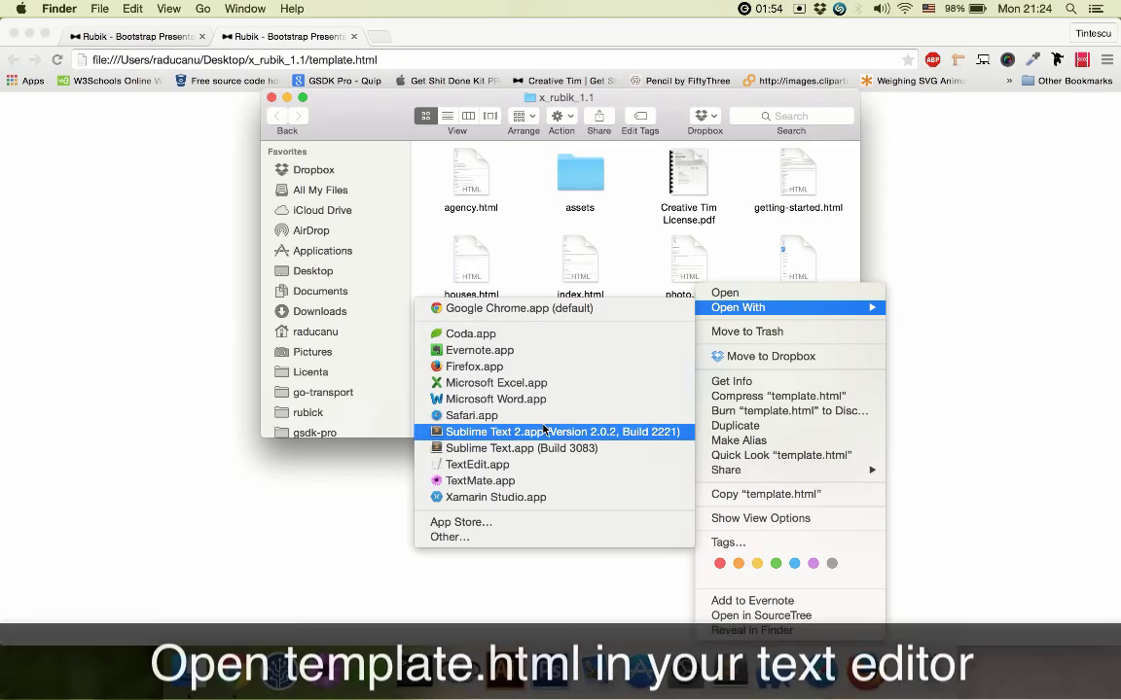
{"action": "left_click", "coordinate": [544, 431]}
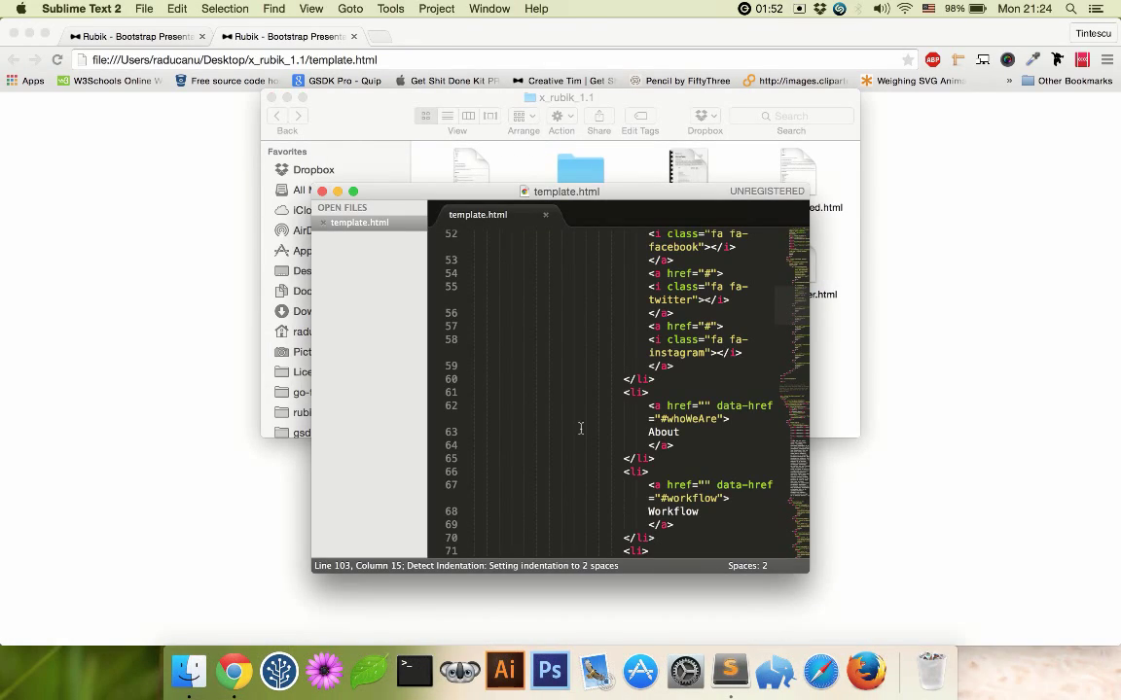
Paste the generated HTML into template.html's wrapper div at line 102, working full screen
{"action": "key", "text": "ctrl+super+f"}
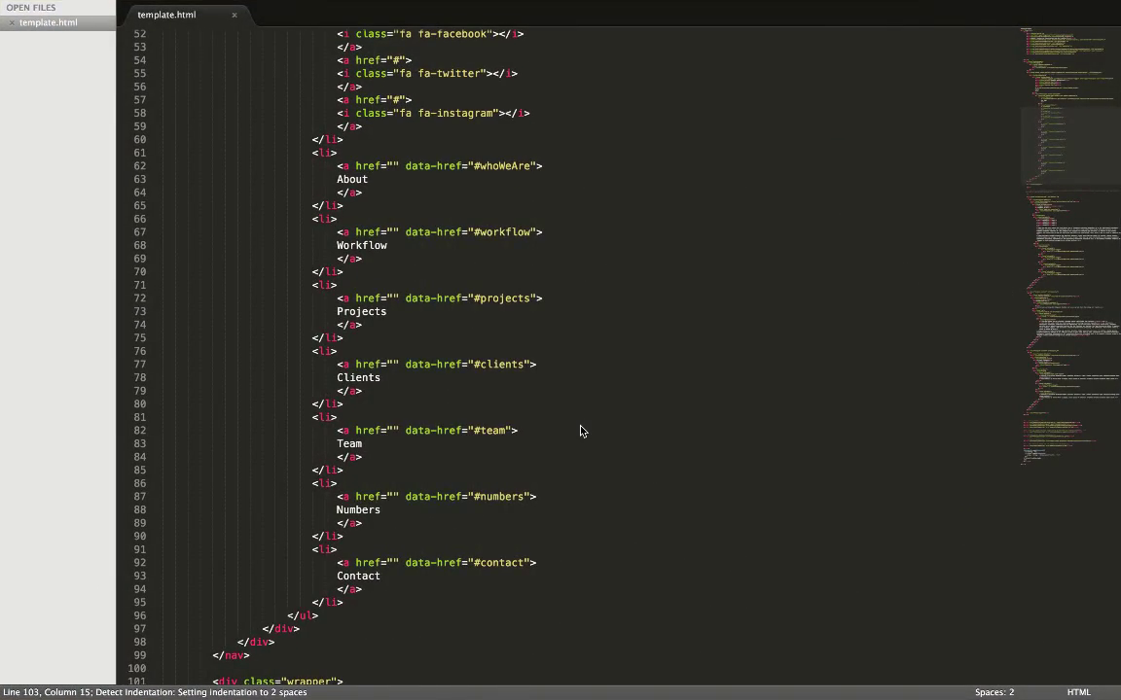
{"action": "scroll", "coordinate": [581, 428], "scroll_direction": "down", "scroll_amount": 5}
{"action": "scroll", "coordinate": [580, 428], "scroll_direction": "down", "scroll_amount": 1}
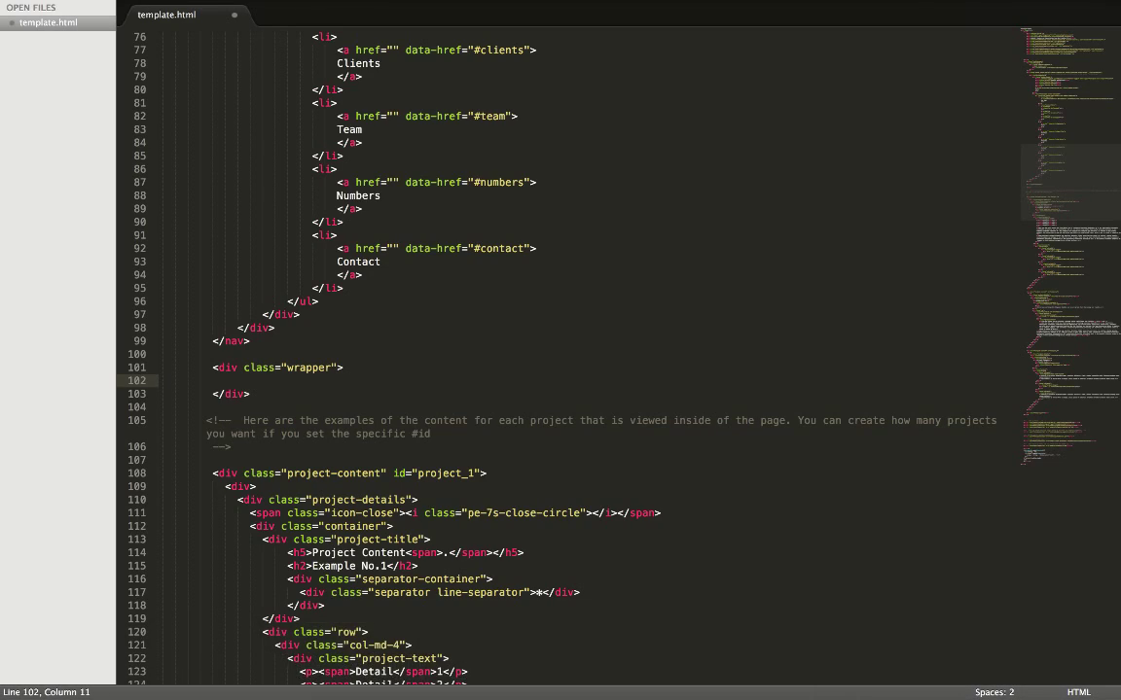
{"action": "key", "text": "super+Down"}
{"action": "scroll", "coordinate": [389, 358], "scroll_direction": "down", "scroll_amount": 3}
{"action": "scroll", "coordinate": [389, 358], "scroll_direction": "up", "scroll_amount": 15}
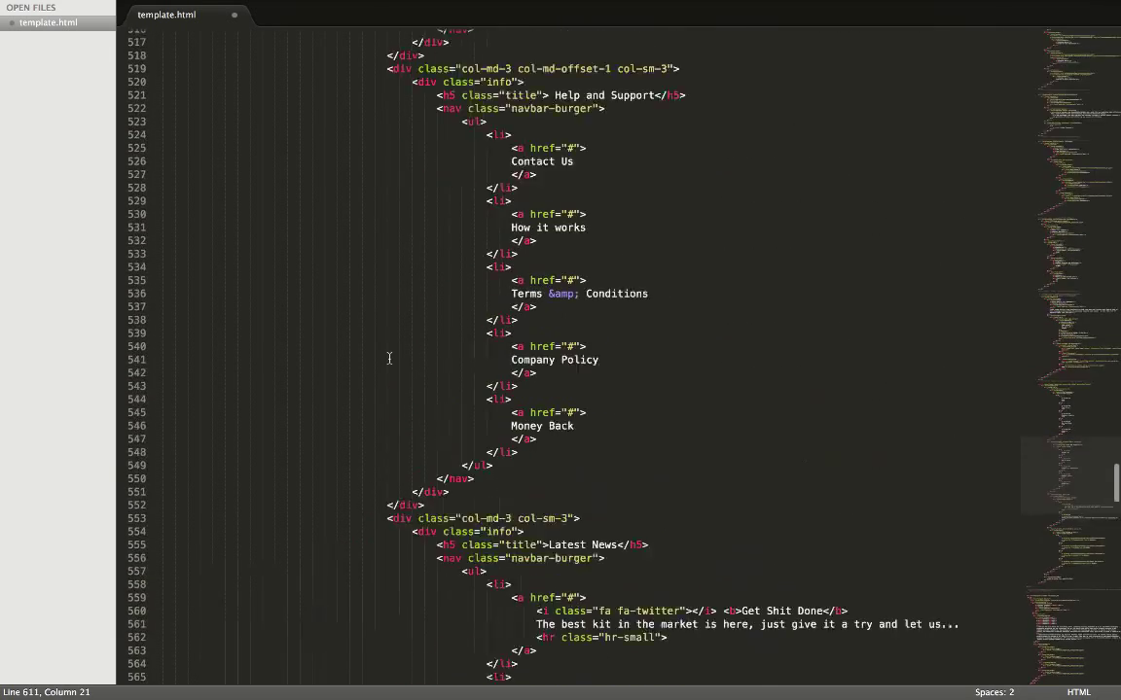
{"action": "key", "text": "ctrl+Left"}
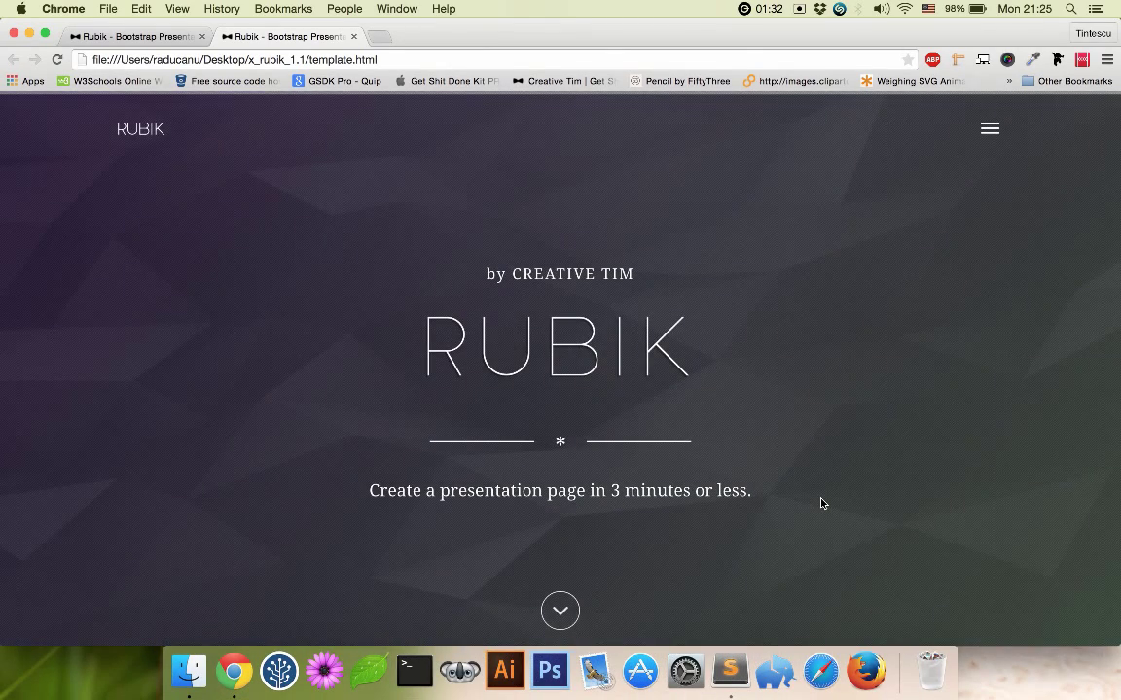
{"action": "scroll", "coordinate": [821, 503], "scroll_direction": "down", "scroll_amount": 5}
{"action": "scroll", "coordinate": [821, 503], "scroll_direction": "down", "scroll_amount": 10}
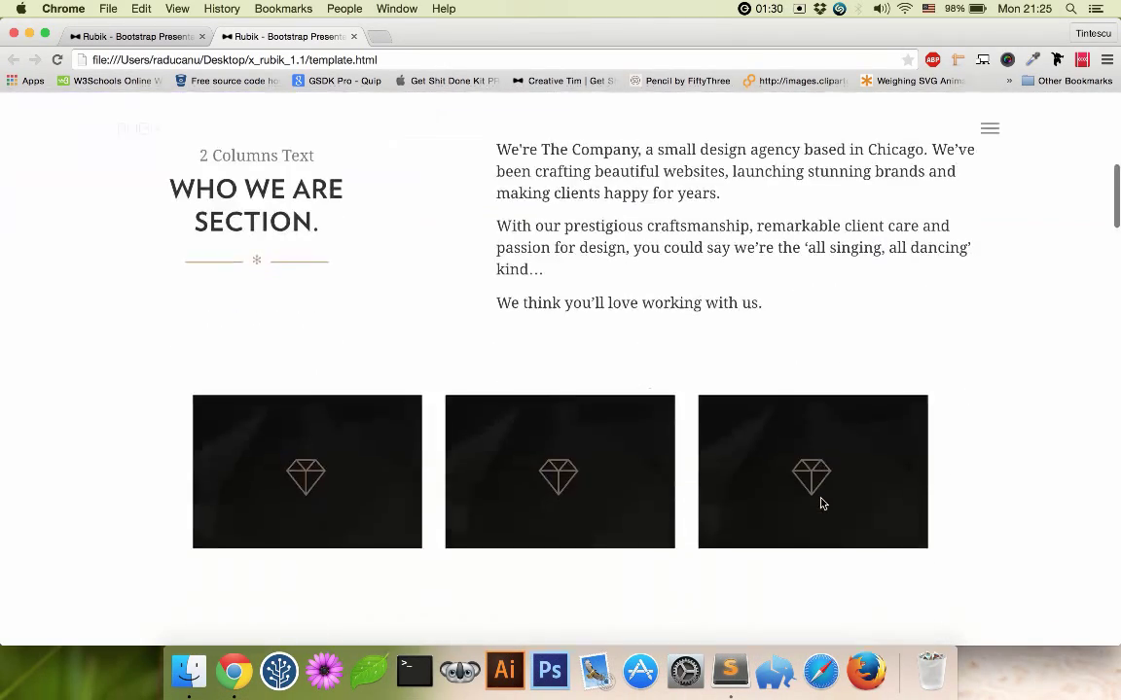
{"action": "scroll", "coordinate": [821, 503], "scroll_direction": "down", "scroll_amount": 10}
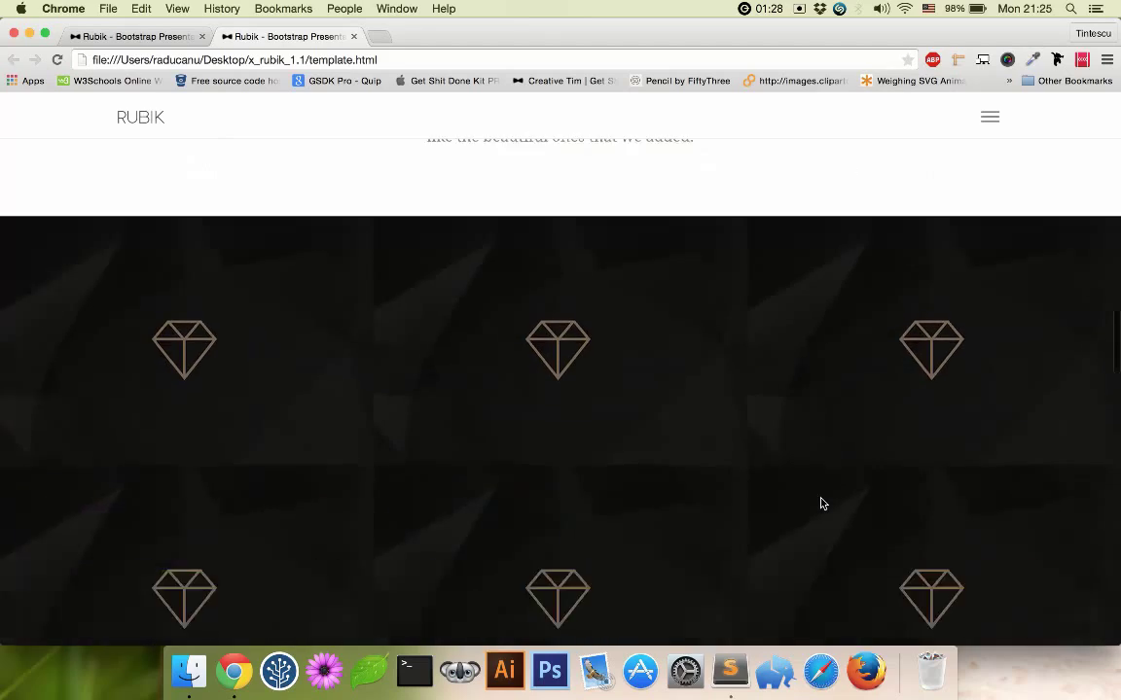
{"action": "scroll", "coordinate": [821, 503], "scroll_direction": "down", "scroll_amount": 10}
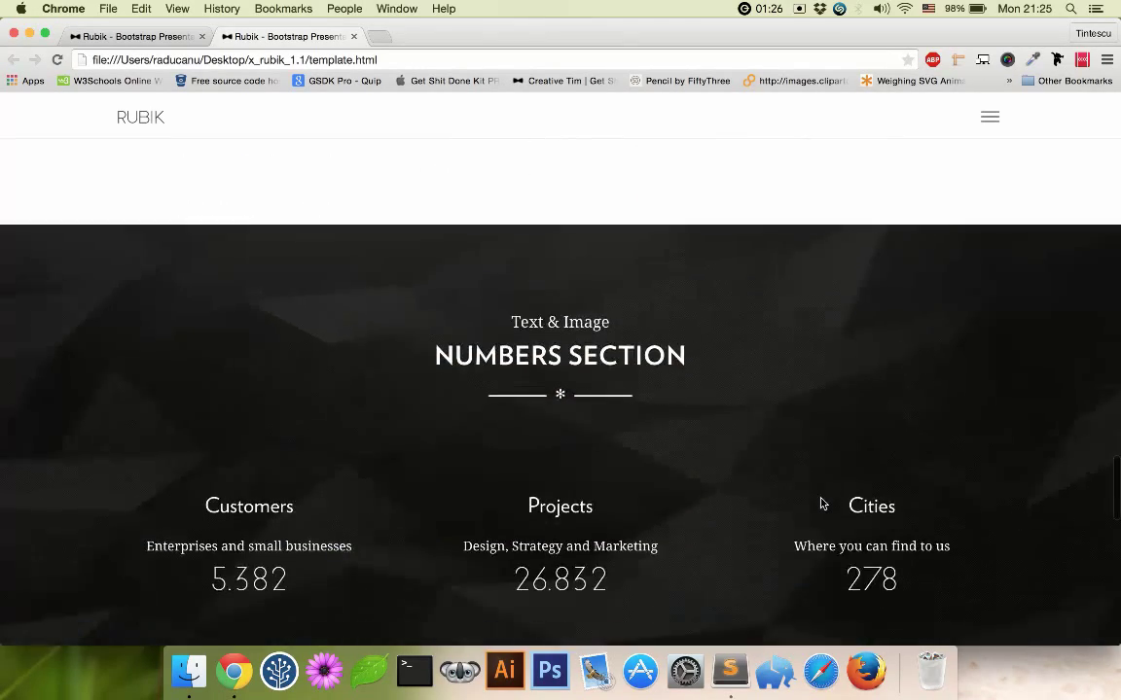
{"action": "scroll", "coordinate": [821, 503], "scroll_direction": "down", "scroll_amount": 3}
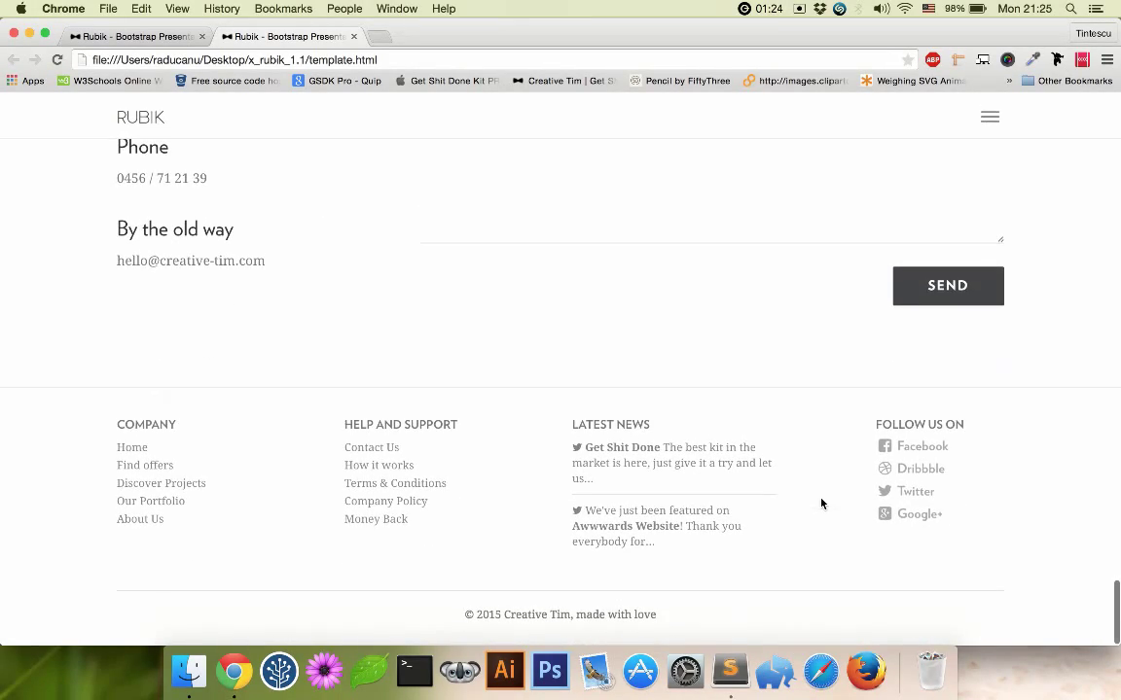